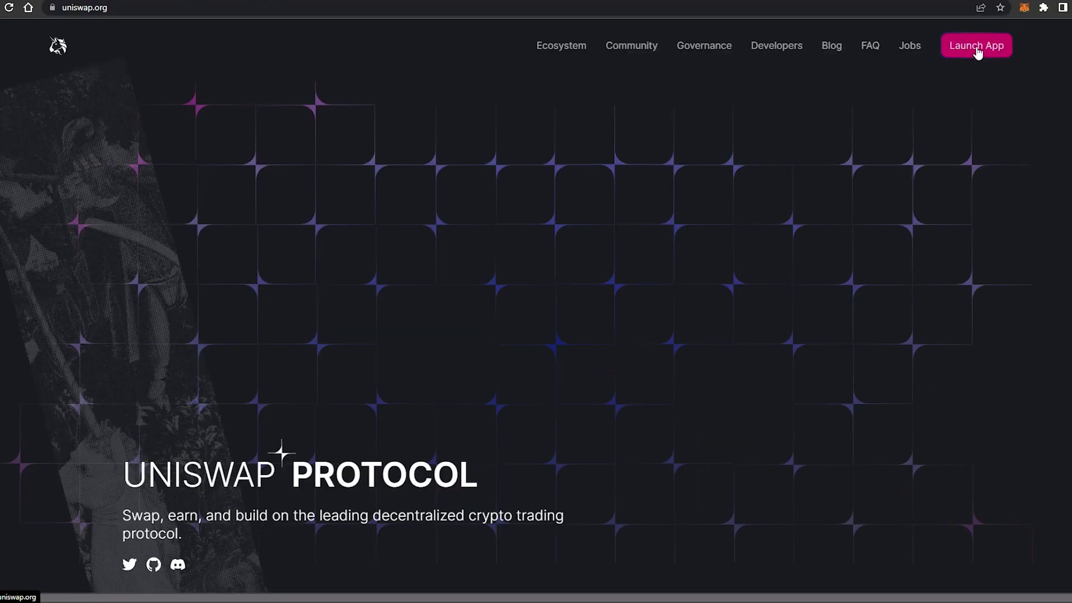
# Launch the Uniswap app and connect MetaMask, unlocking it with the wallet password.
pyautogui.click(976, 50)
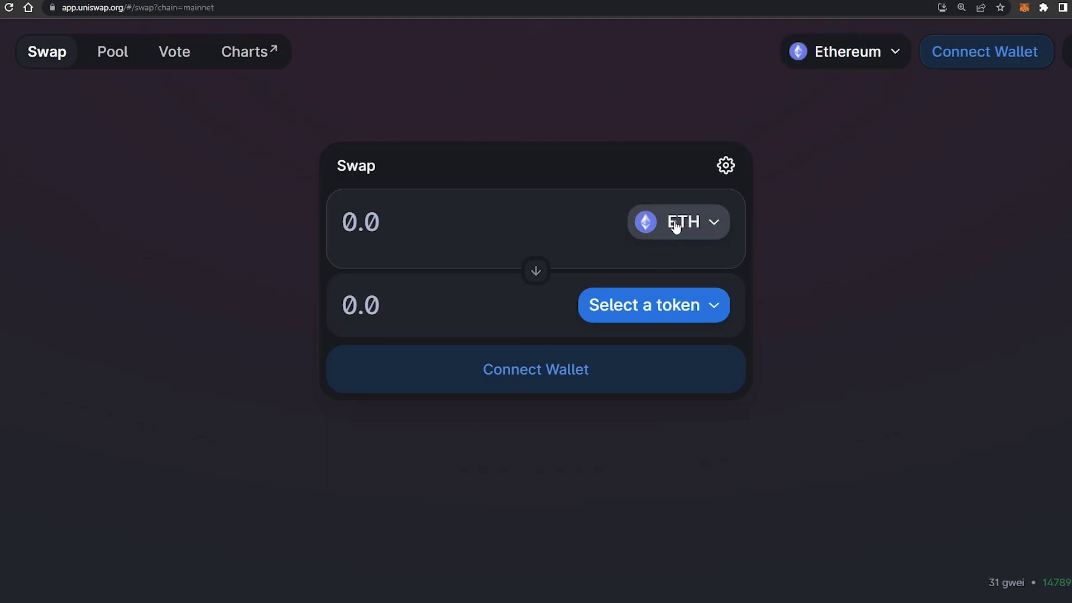
pyautogui.click(1010, 59)
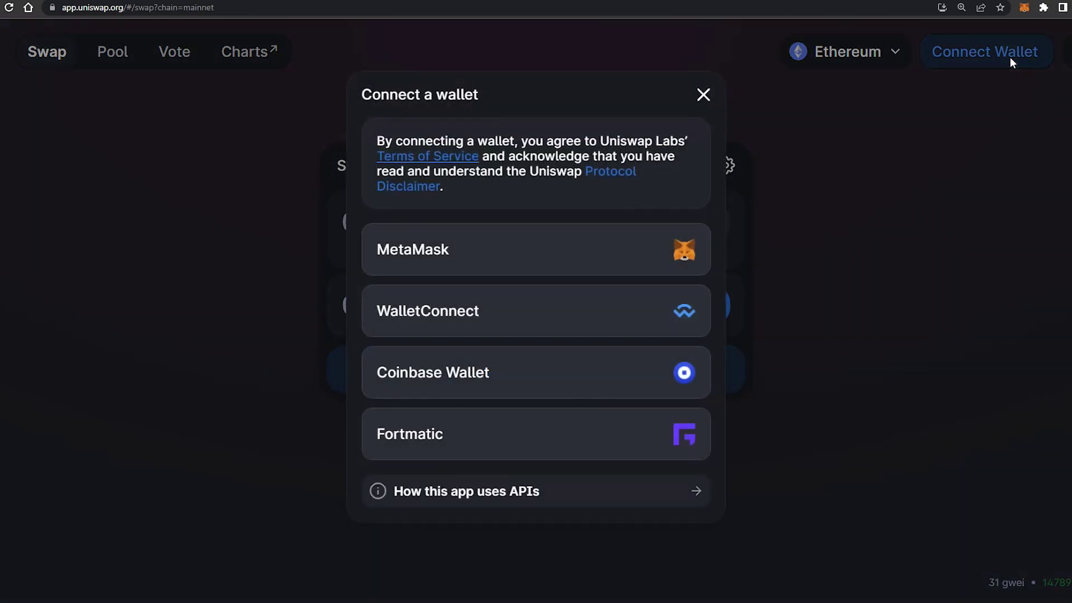
pyautogui.click(683, 244)
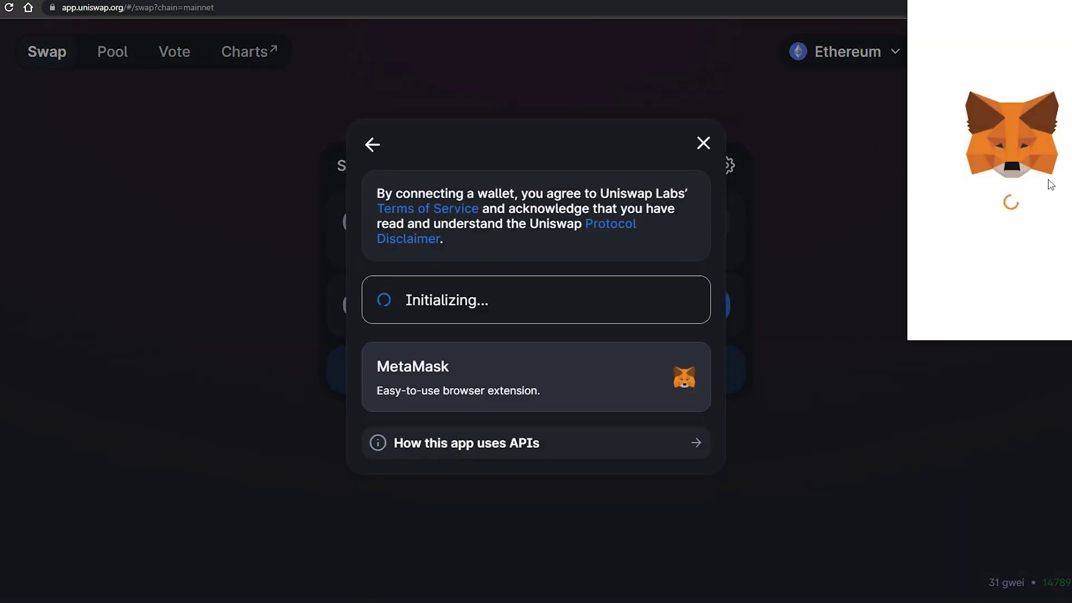
pyautogui.write('••••')
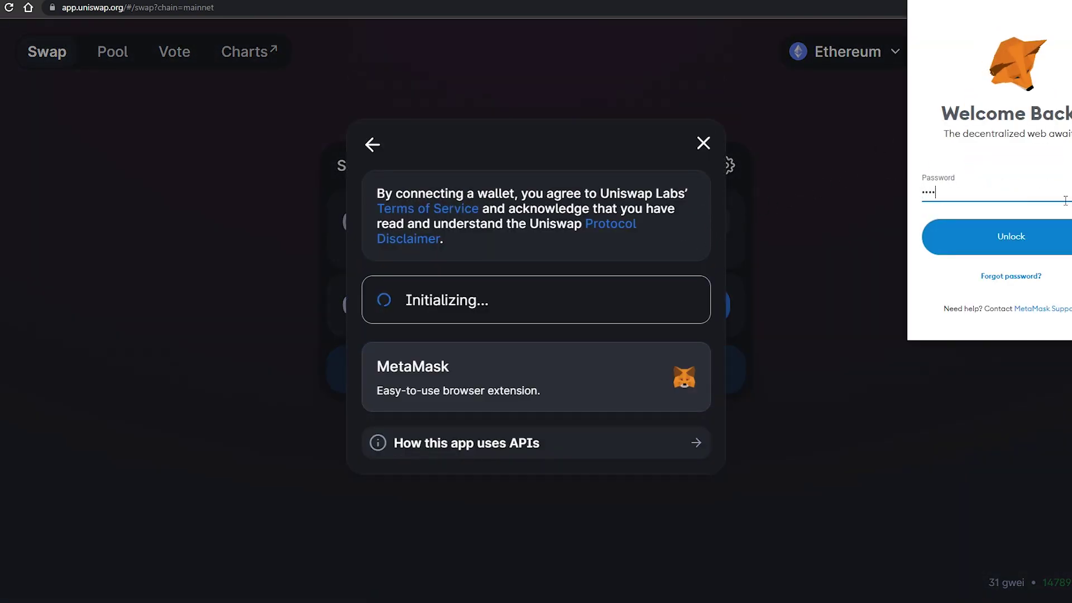
pyautogui.press('Return')
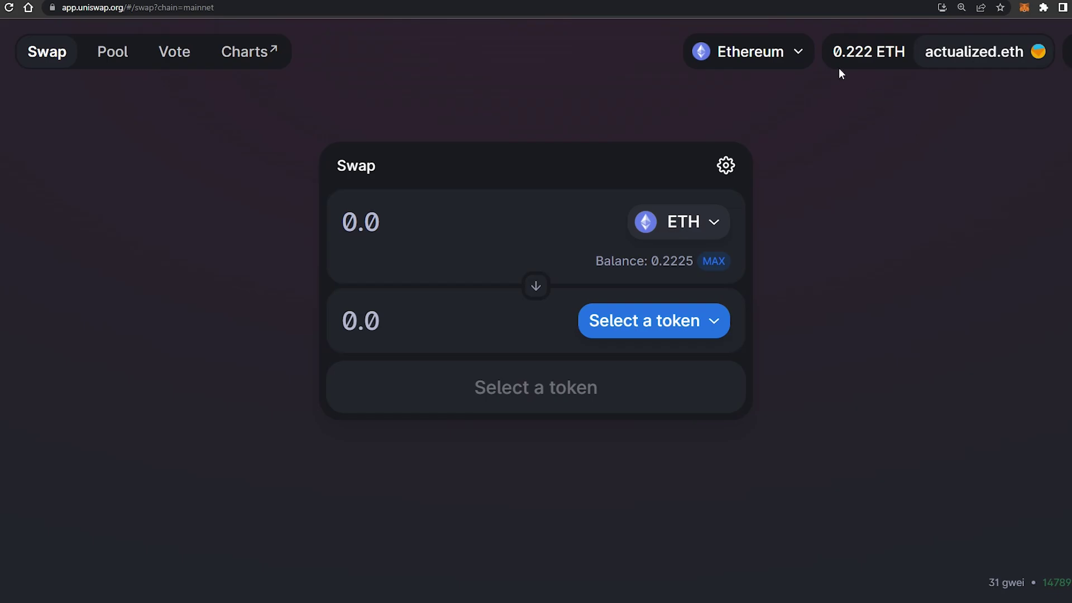
# Choose MATIC as the output token and enter 0.01 ETH, quoting about 29.6477 MATIC.
pyautogui.click(651, 319)
pyautogui.write('matic')
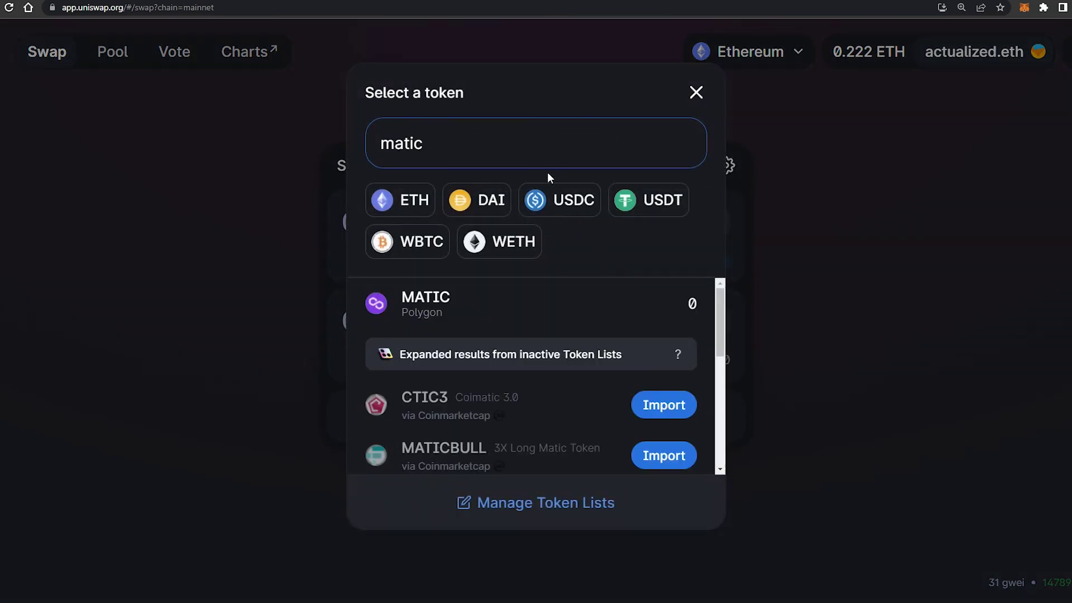
pyautogui.click(517, 314)
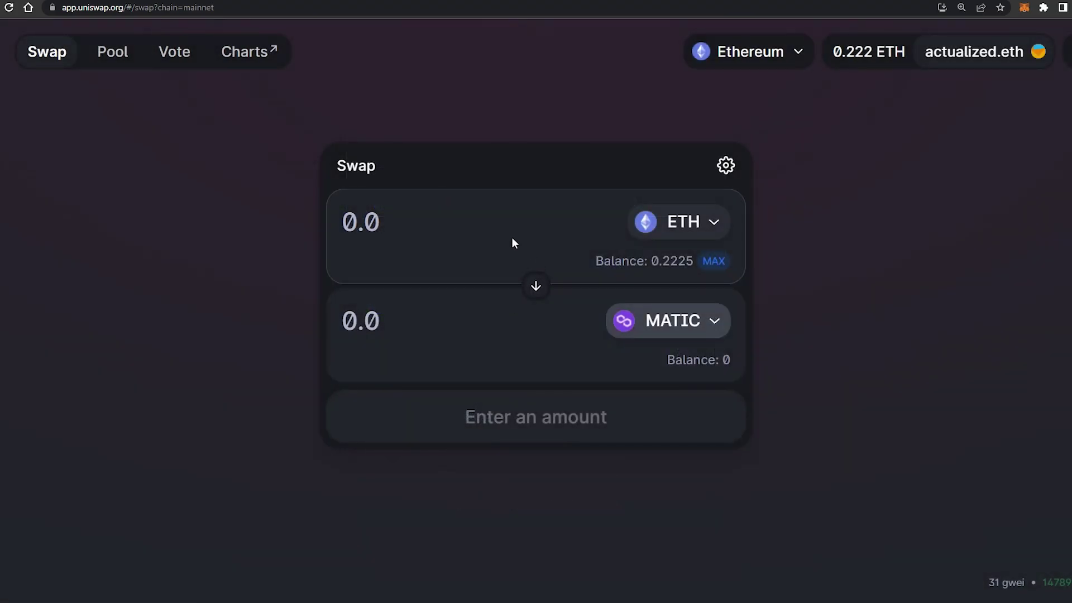
pyautogui.click(495, 210)
pyautogui.write('0.01')
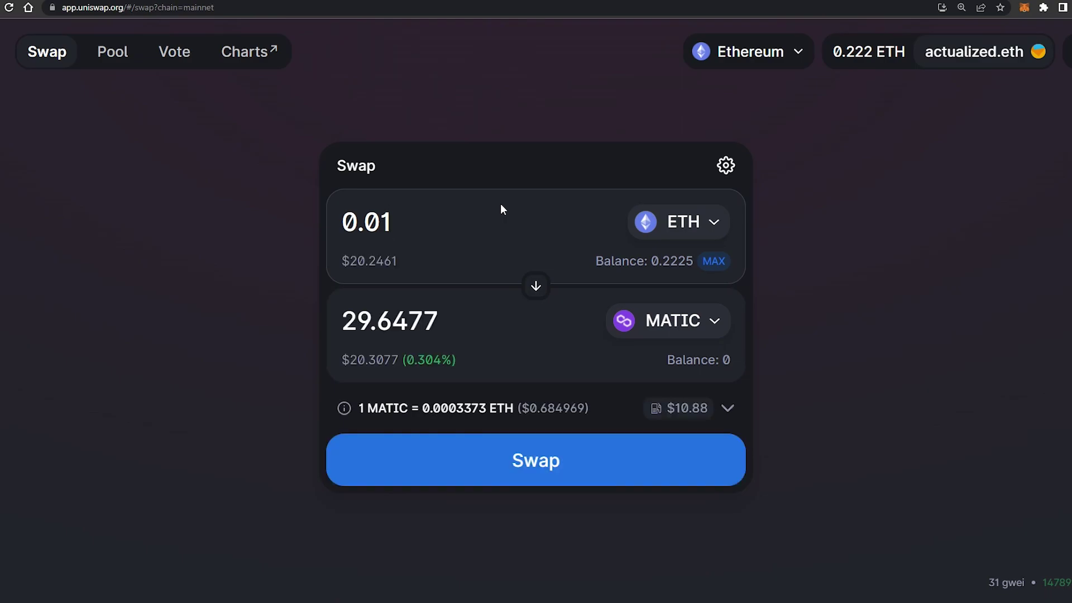
pyautogui.click(514, 334)
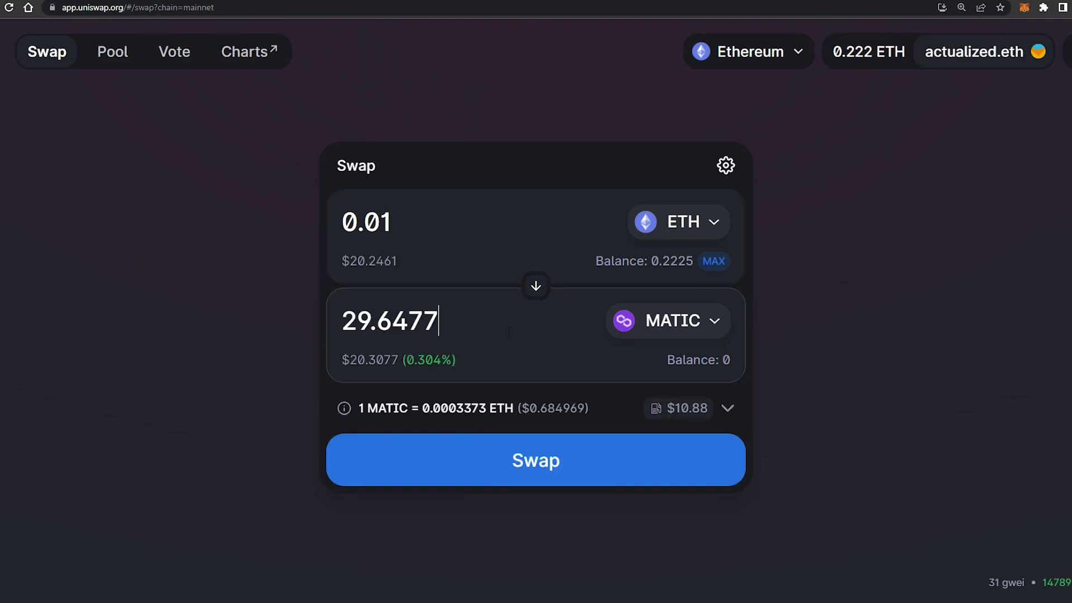
# Review, confirm and approve the 0.01 ETH to MATIC swap in MetaMask, then dismiss the notice.
pyautogui.click(576, 471)
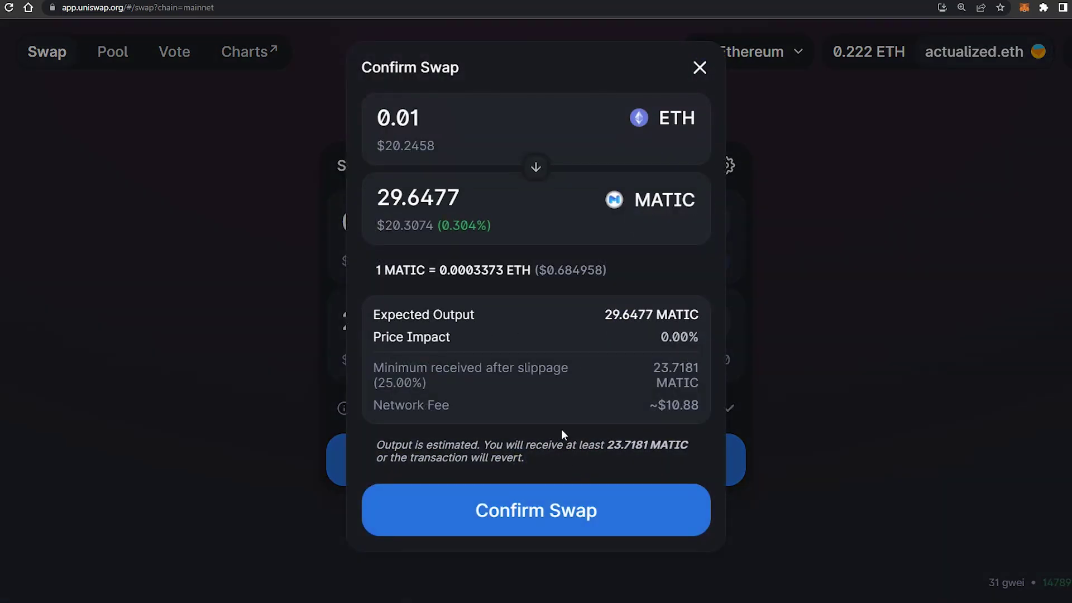
pyautogui.click(584, 509)
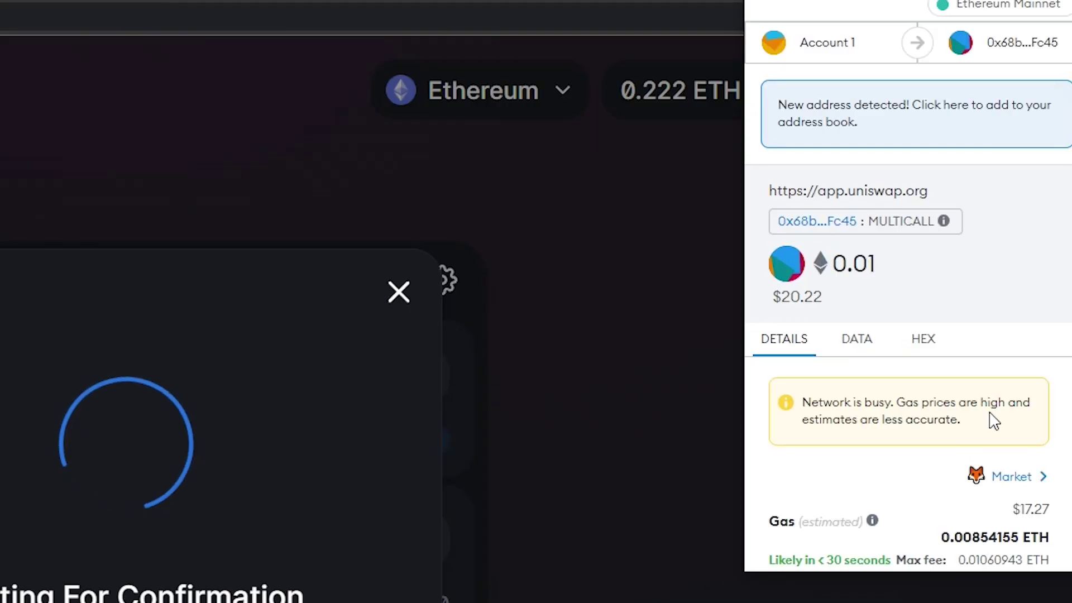
pyautogui.scroll(-5, 1048, 420)
pyautogui.click(1024, 539)
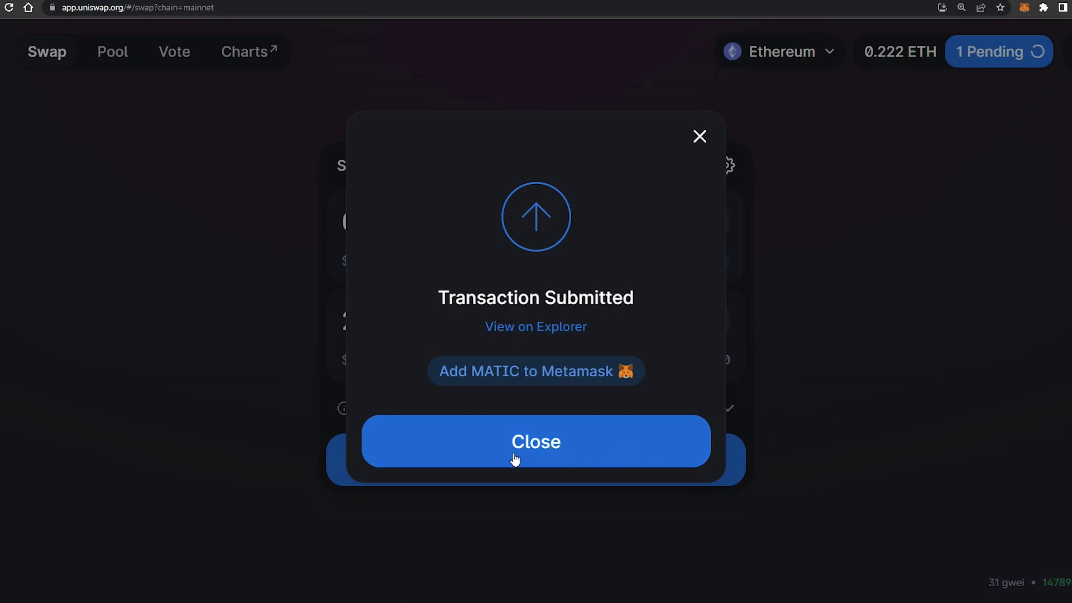
pyautogui.click(509, 443)
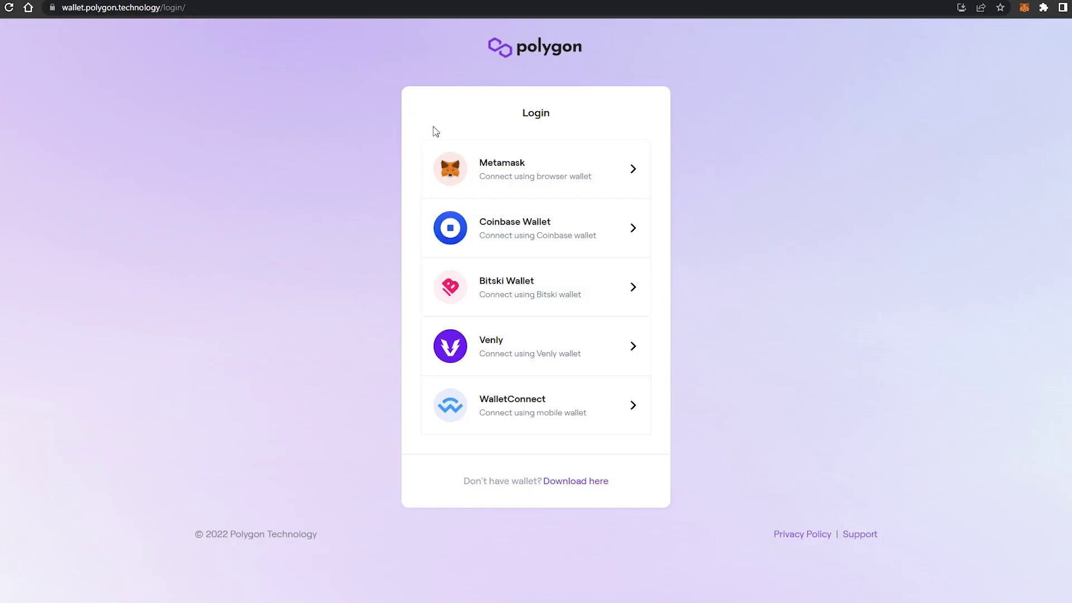
# Sign in to Polygon Wallet through MetaMask and open the Polygon Bridge.
pyautogui.click(613, 172)
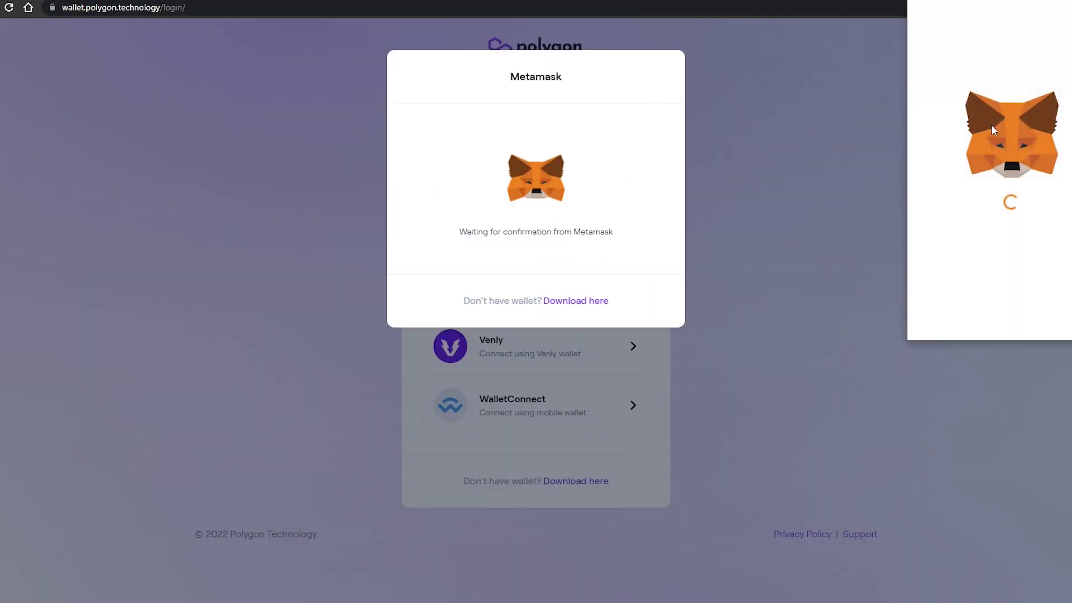
pyautogui.click(1067, 315)
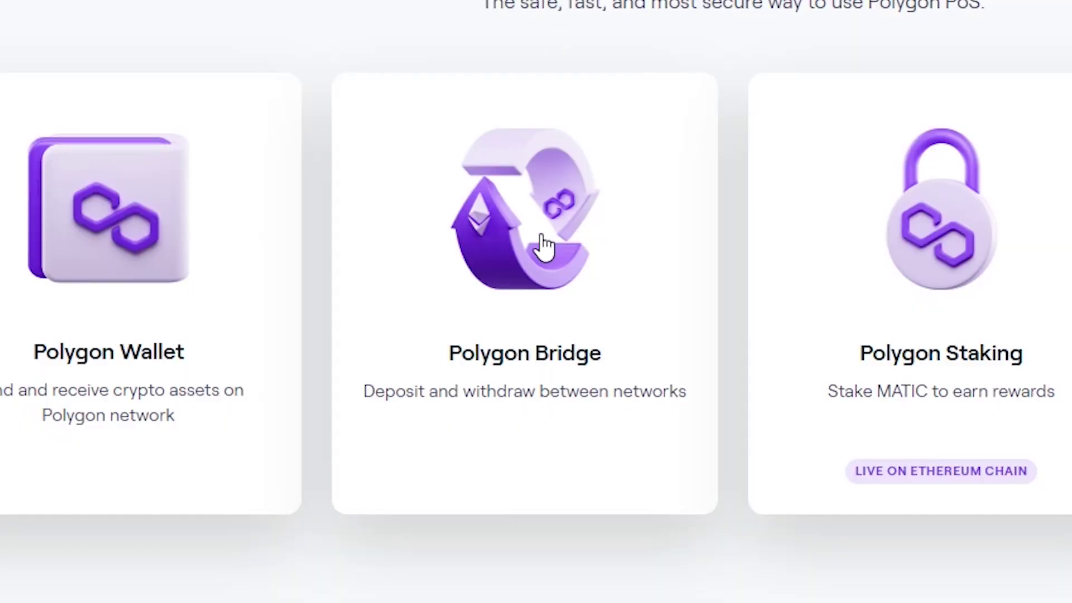
pyautogui.click(514, 252)
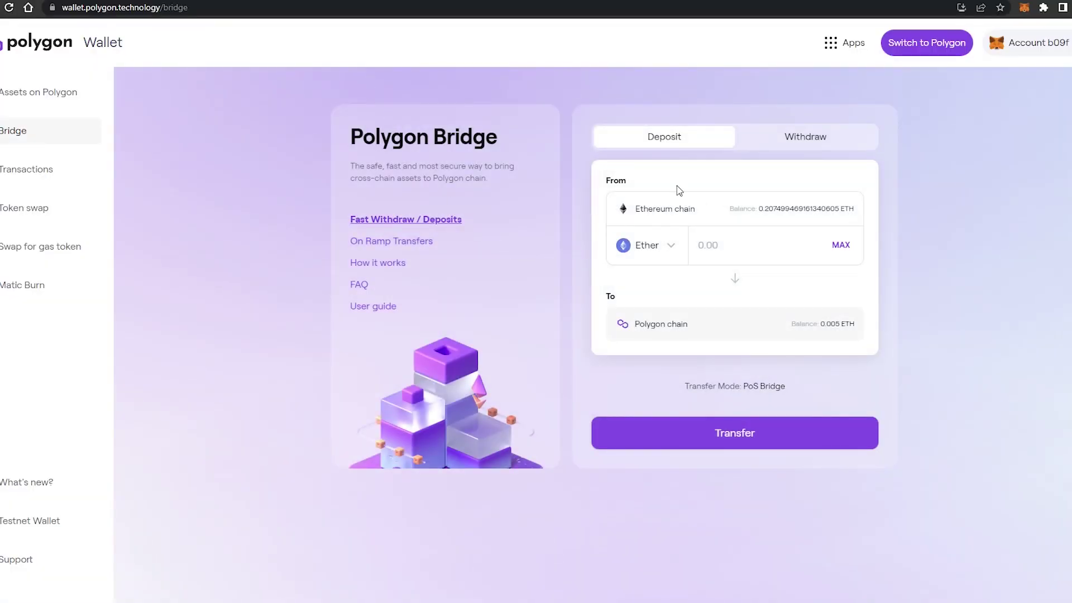
# Set the Bridge deposit to Matic Token with the full 29.6477 MATIC balance as amount.
pyautogui.click(798, 137)
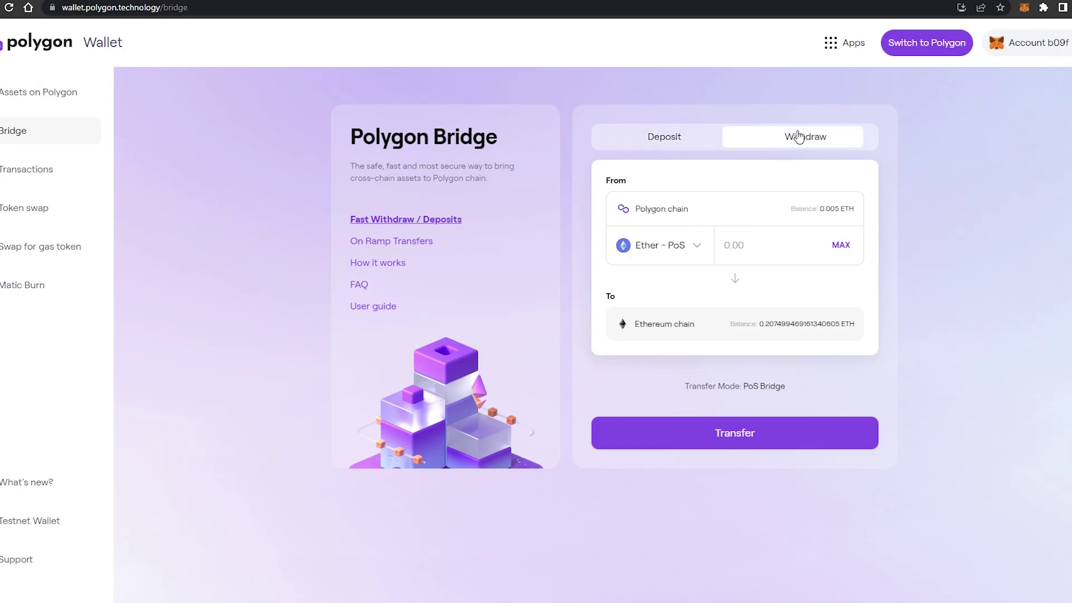
pyautogui.click(682, 137)
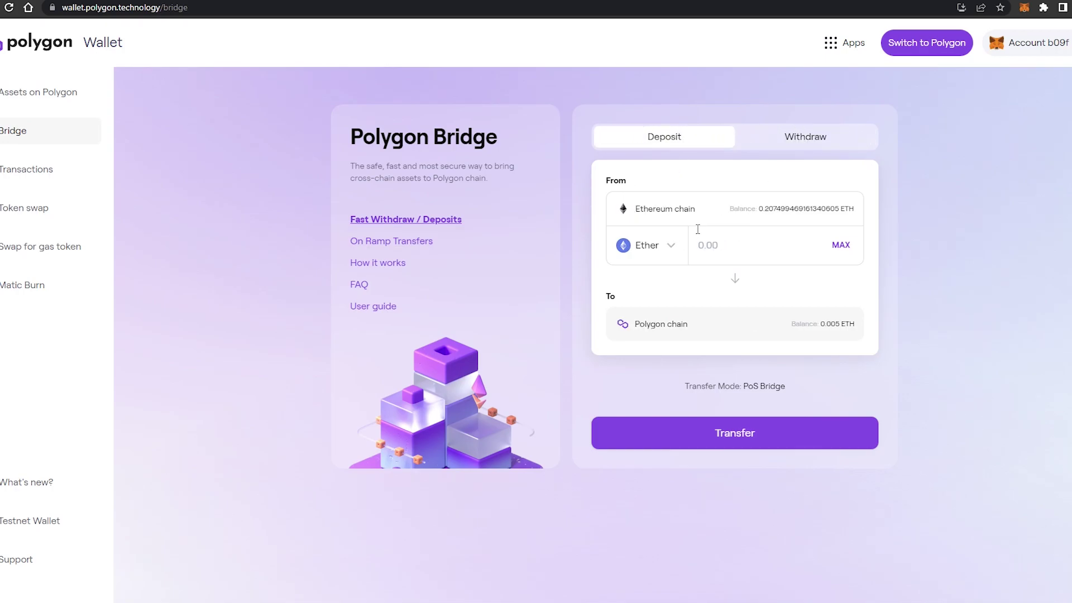
pyautogui.click(647, 256)
pyautogui.click(456, 325)
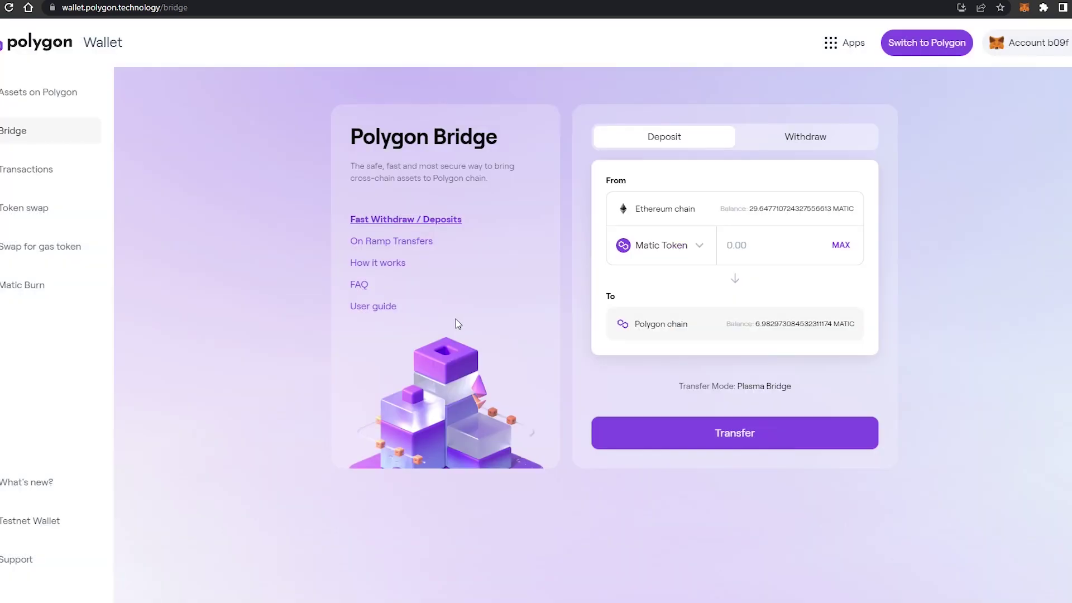
pyautogui.click(853, 246)
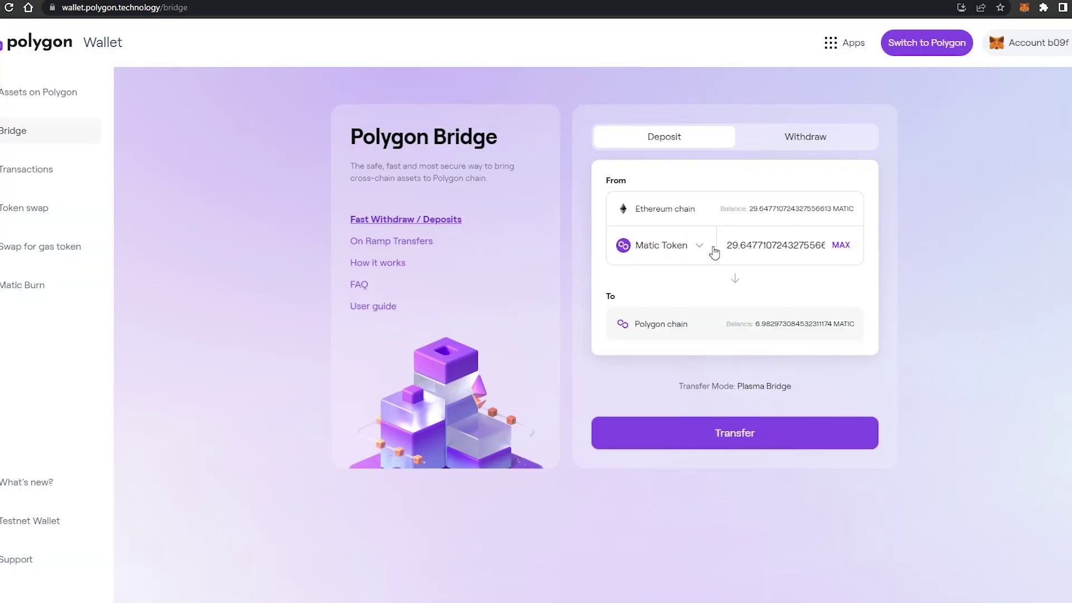
# Start the 29.6477 MATIC transfer, accept the notices, and approve bridge access in MetaMask.
pyautogui.click(685, 440)
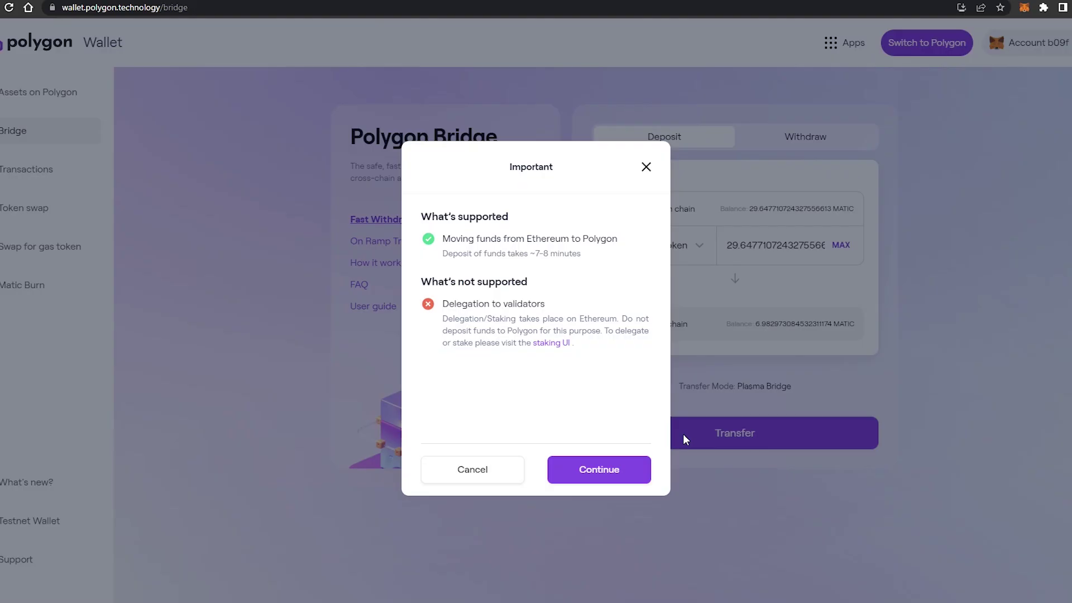
pyautogui.click(595, 473)
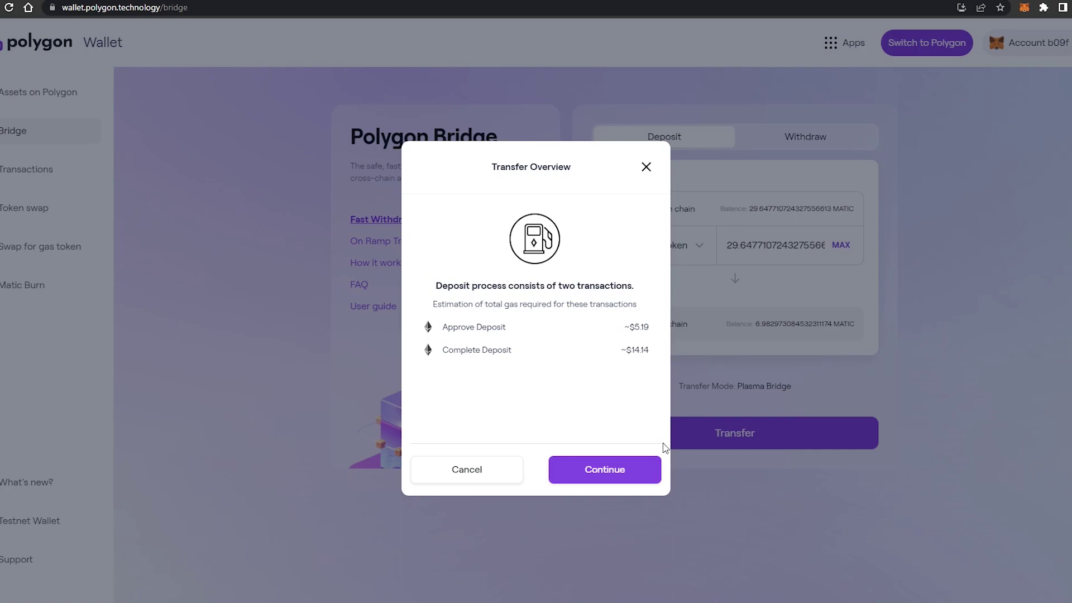
pyautogui.click(648, 478)
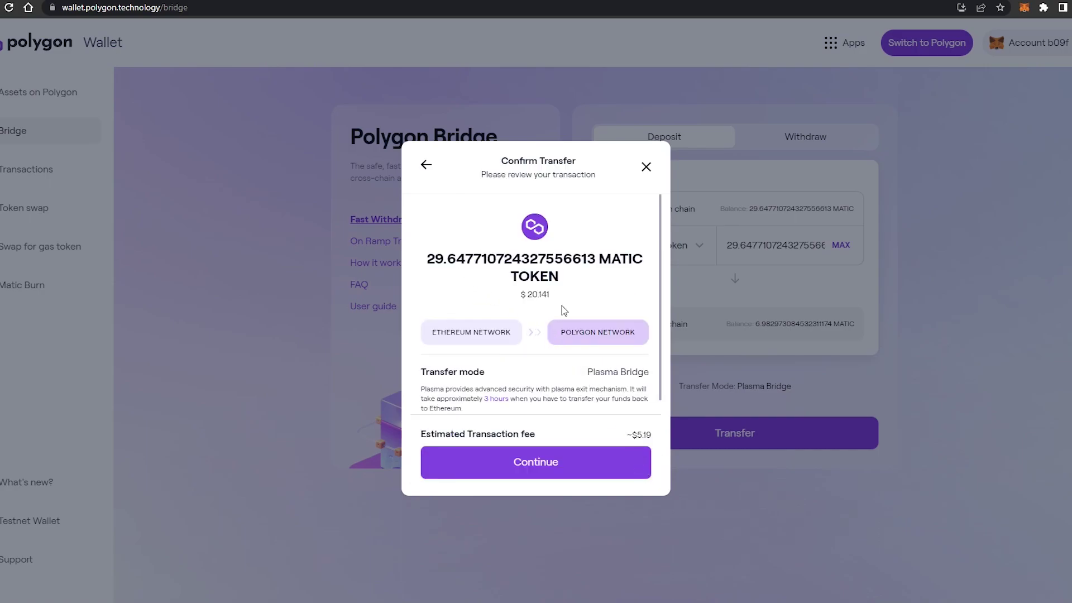
pyautogui.click(600, 465)
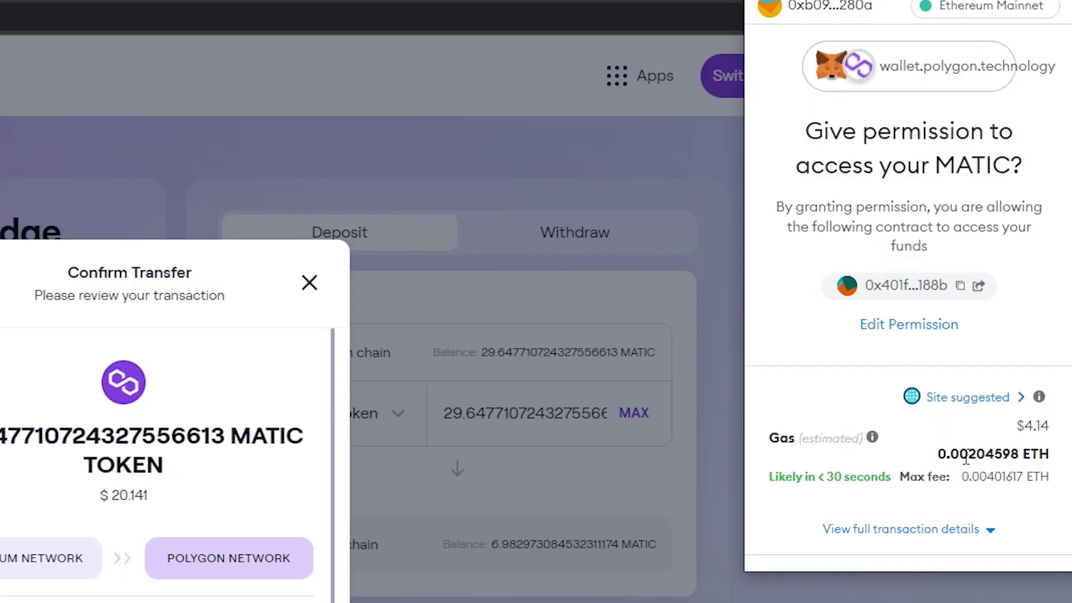
pyautogui.scroll(-1, 1023, 441)
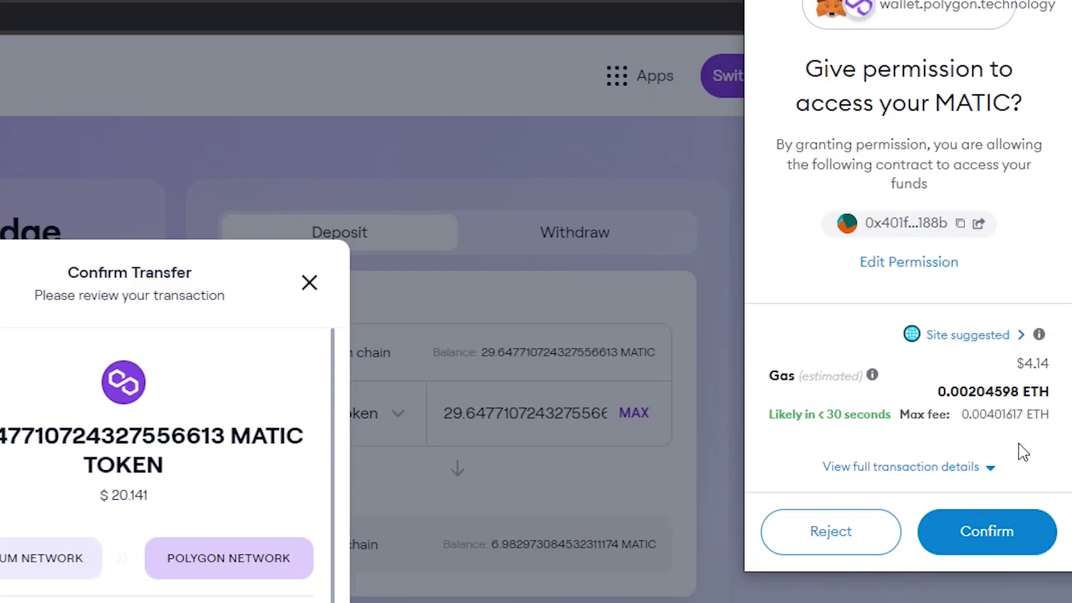
pyautogui.click(968, 552)
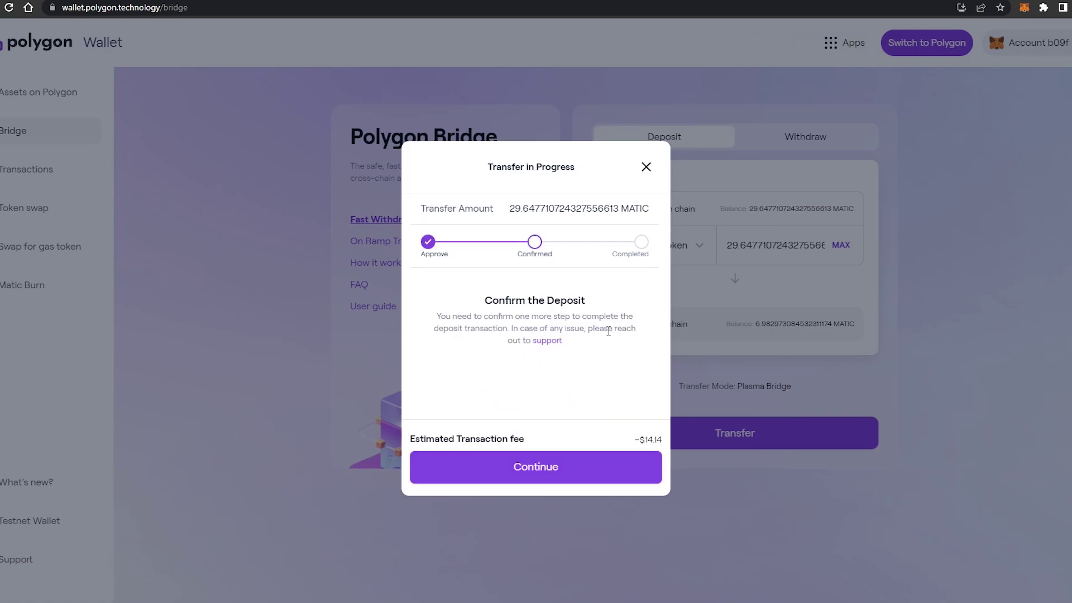
# Proceed to deposit confirmation and approve the MATIC deposit transaction in MetaMask.
pyautogui.click(514, 471)
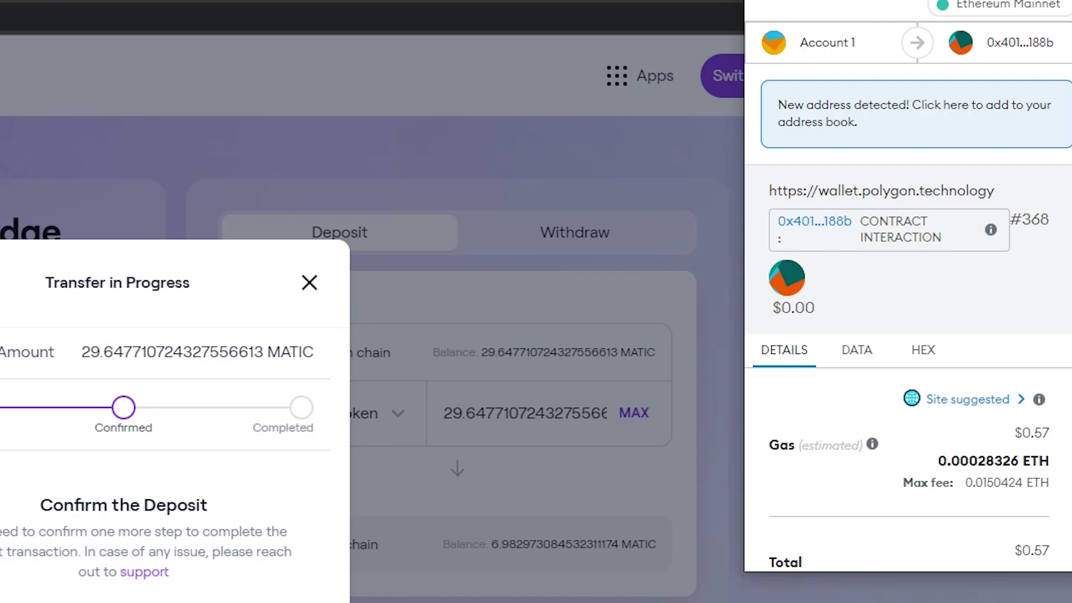
pyautogui.scroll(-4, 1068, 446)
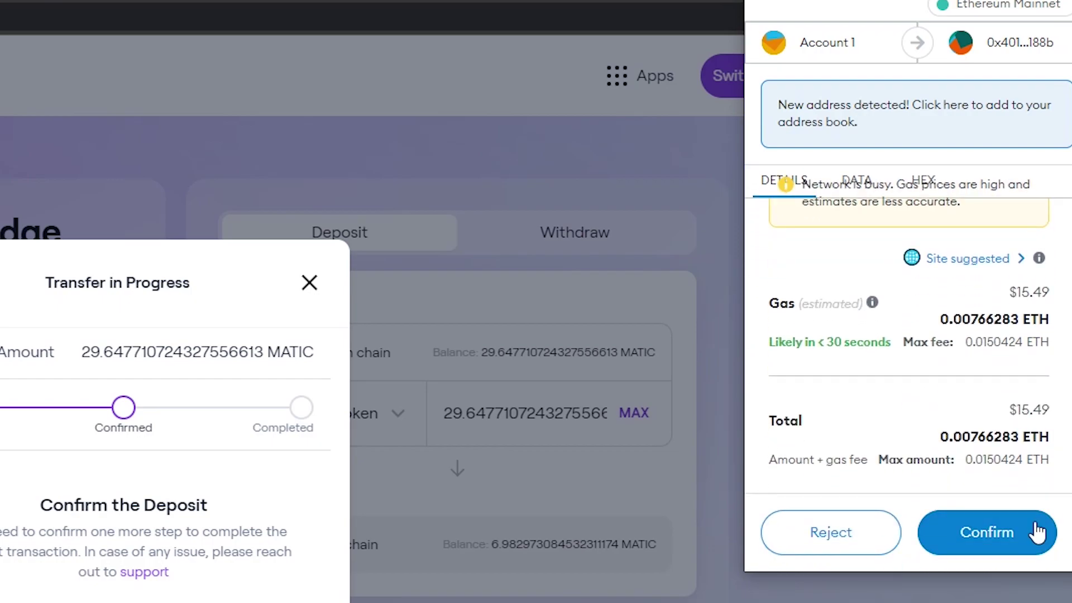
pyautogui.click(1026, 542)
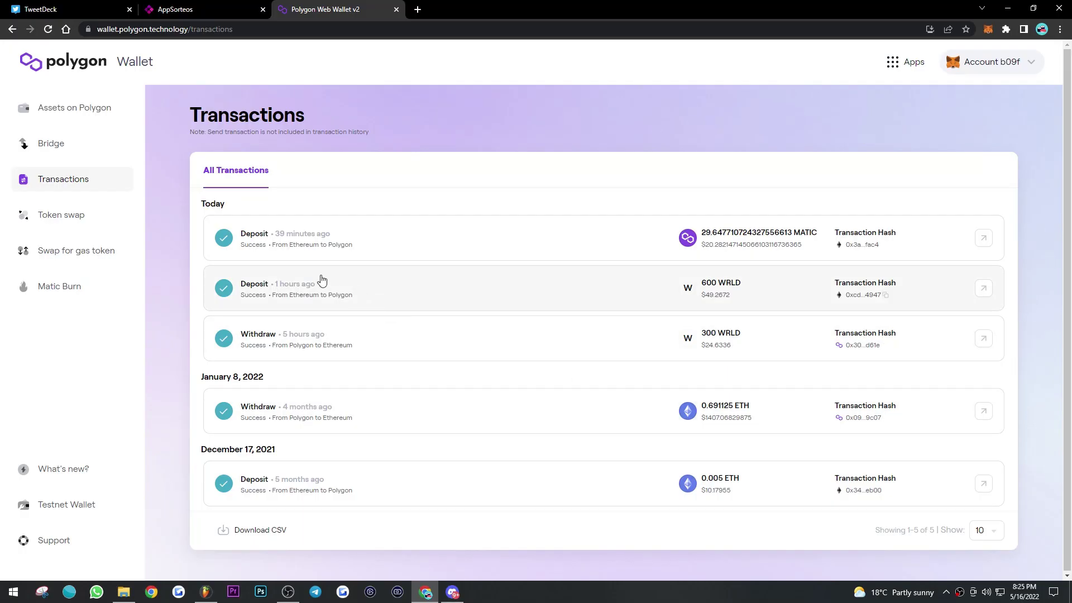
# Check the completed deposit's details, then switch MetaMask to Polygon Network showing 36.6307 MATIC.
pyautogui.click(427, 244)
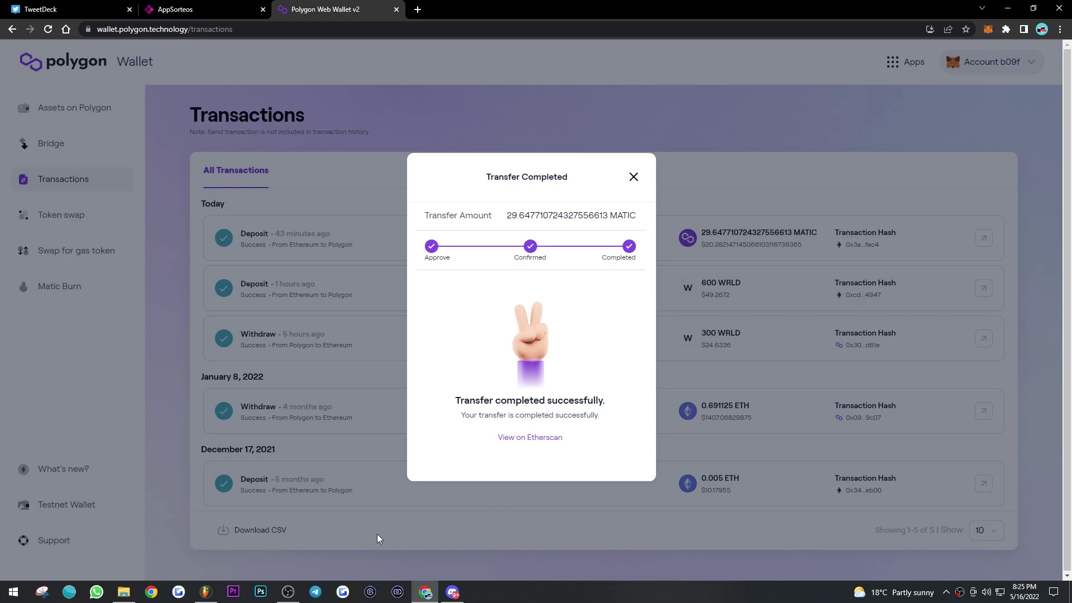
pyautogui.click(634, 177)
pyautogui.hotkey('alt', 'shift', 'm')
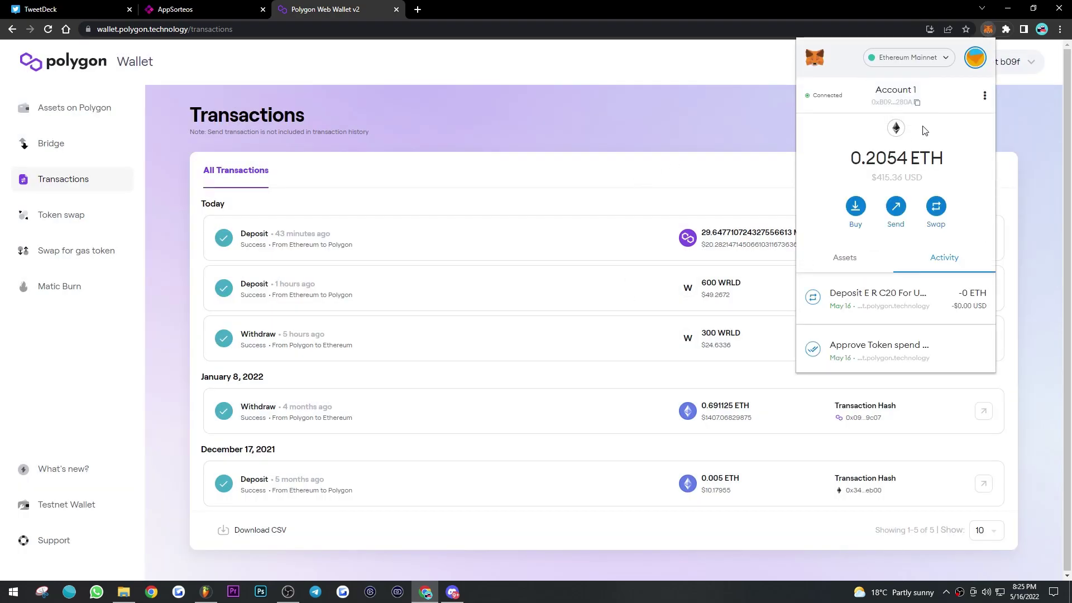
pyautogui.click(850, 258)
pyautogui.click(930, 58)
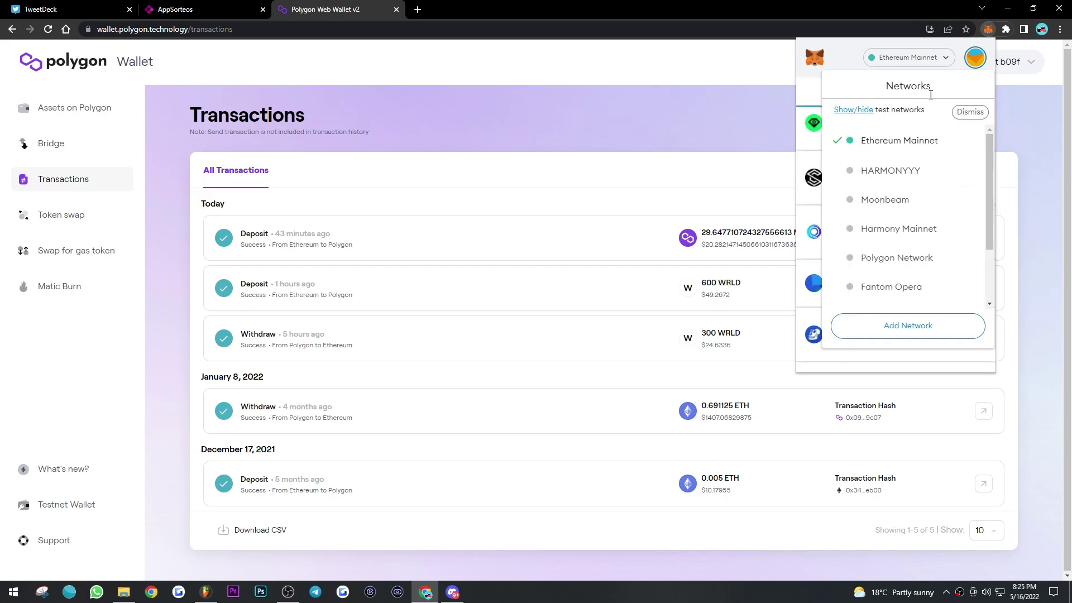
pyautogui.click(898, 260)
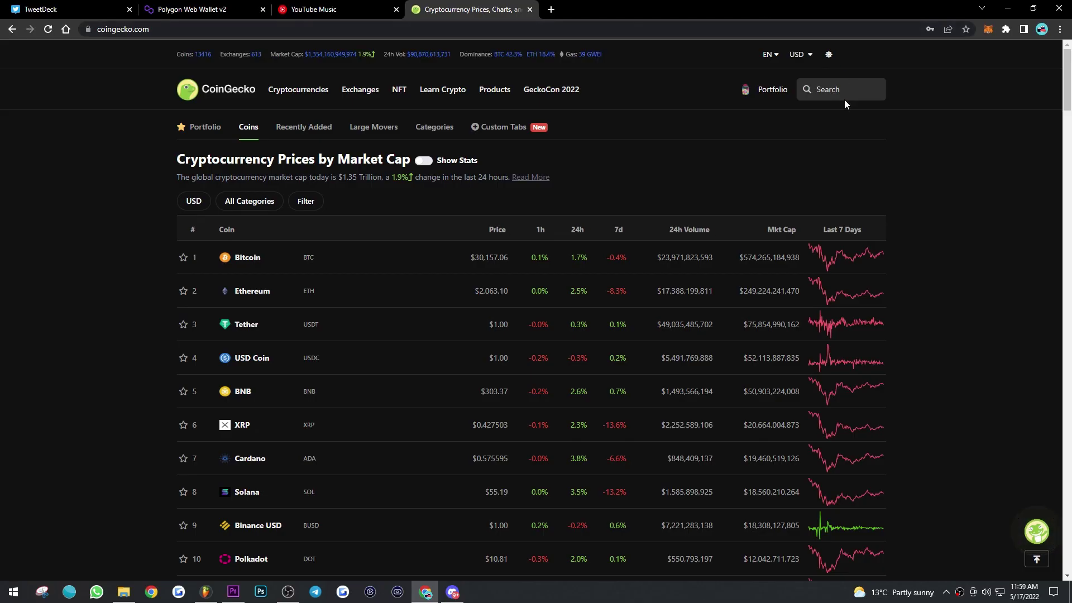
# Search CoinGecko for 'matic' and copy MATIC's Polygon POS contract address.
pyautogui.click(832, 93)
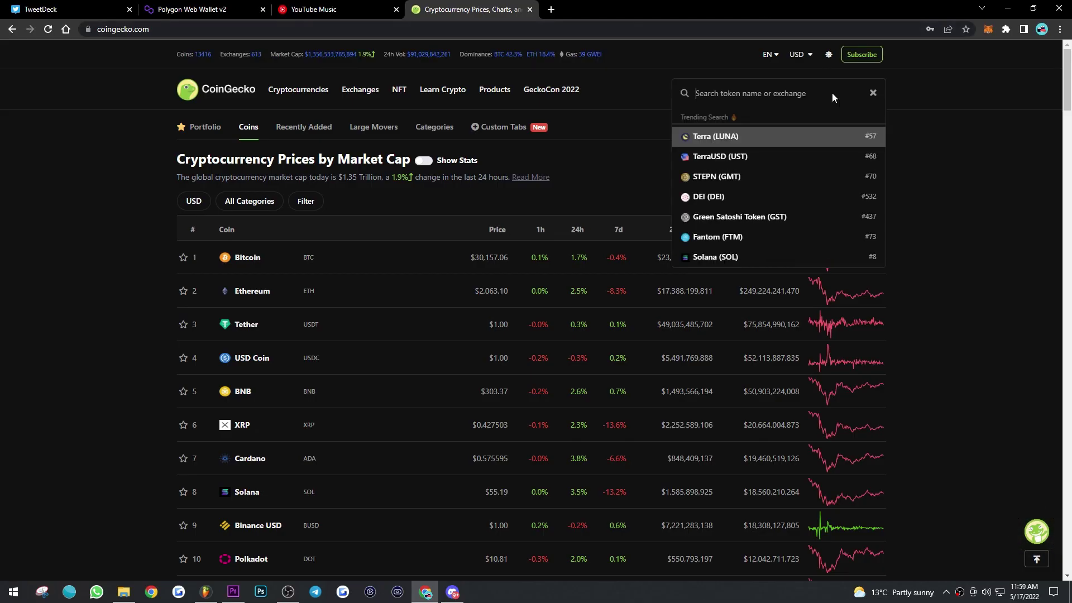
pyautogui.write('matic')
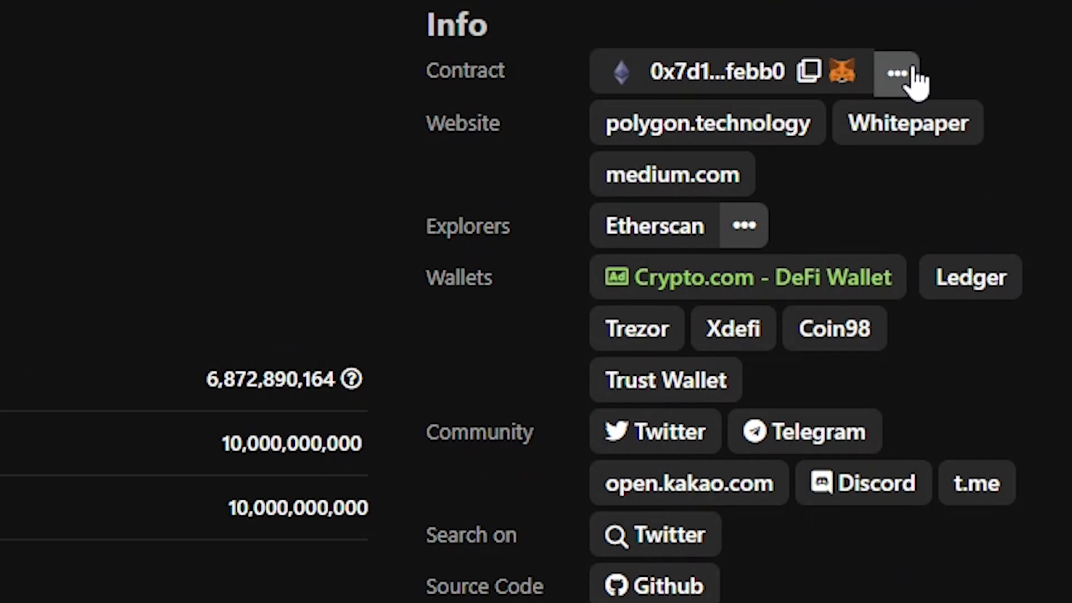
pyautogui.click(833, 191)
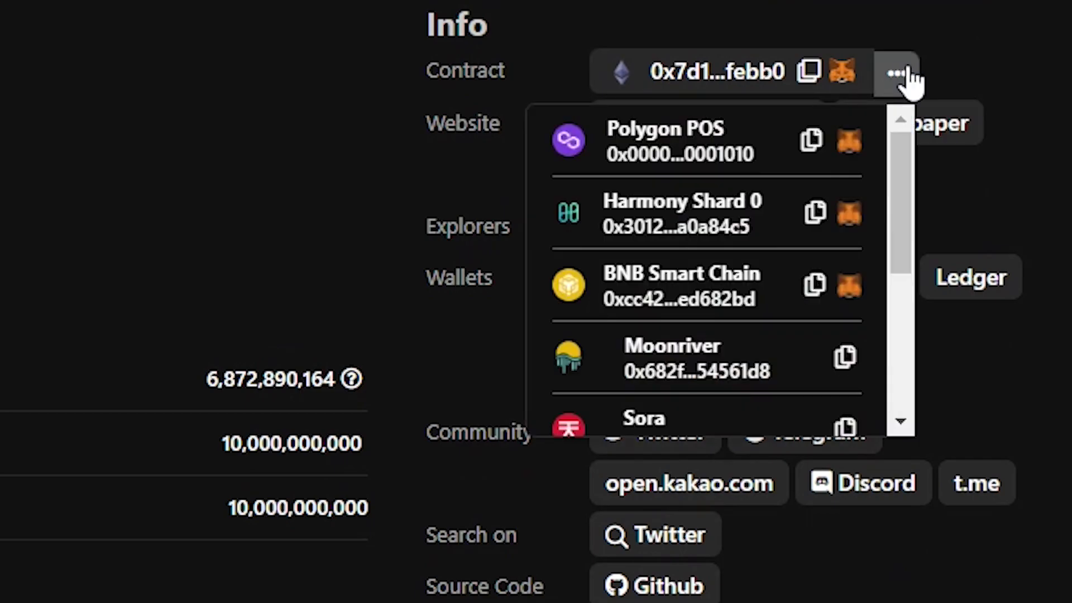
pyautogui.click(810, 139)
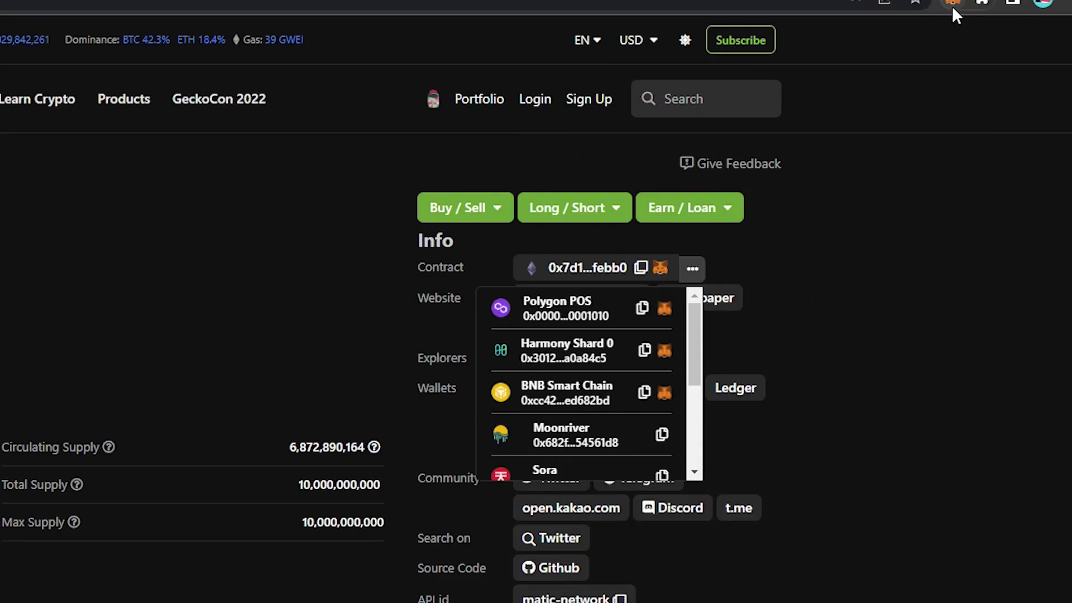
# Switch the MetaMask wallet to the Polygon Network.
pyautogui.click(952, 5)
pyautogui.click(848, 56)
pyautogui.click(798, 381)
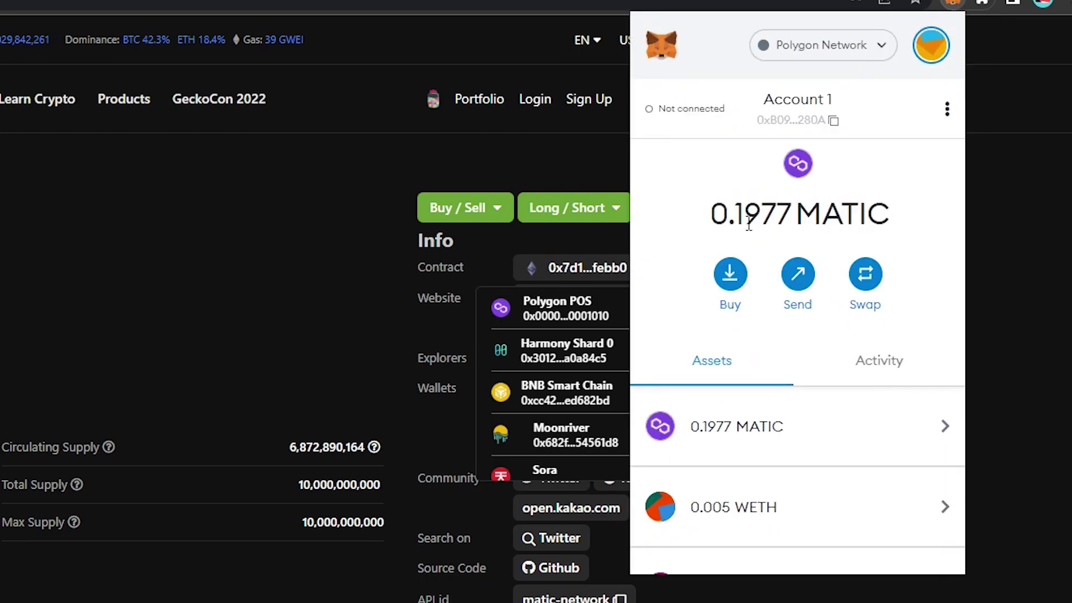
# Import MATIC as a custom token using the pasted contract address, showing 36.63068 MATIC.
pyautogui.click(787, 527)
pyautogui.click(708, 337)
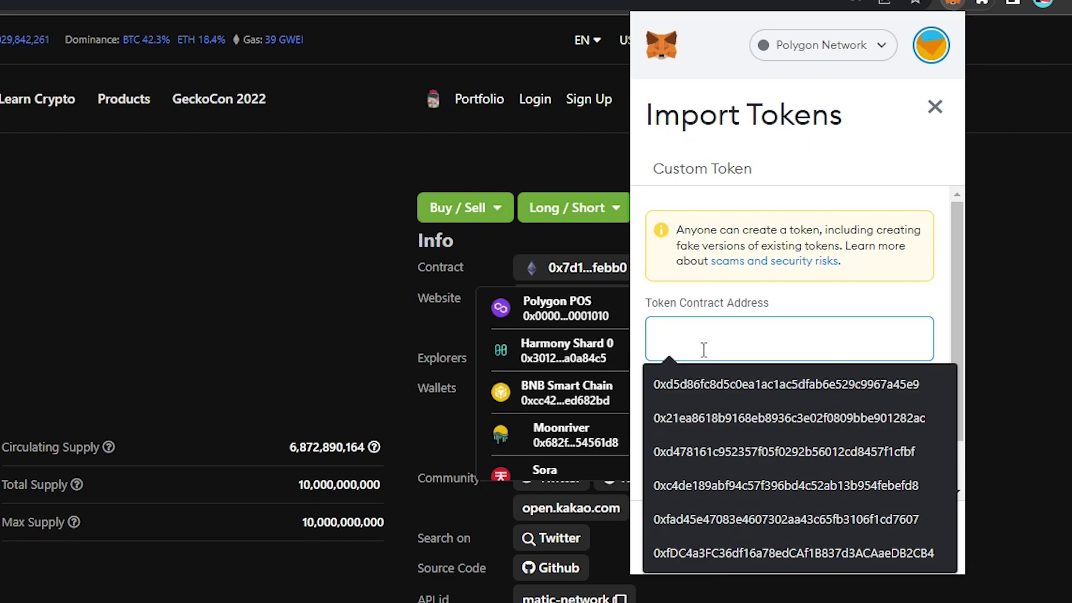
pyautogui.hotkey('ctrl', 'v')
pyautogui.click(787, 544)
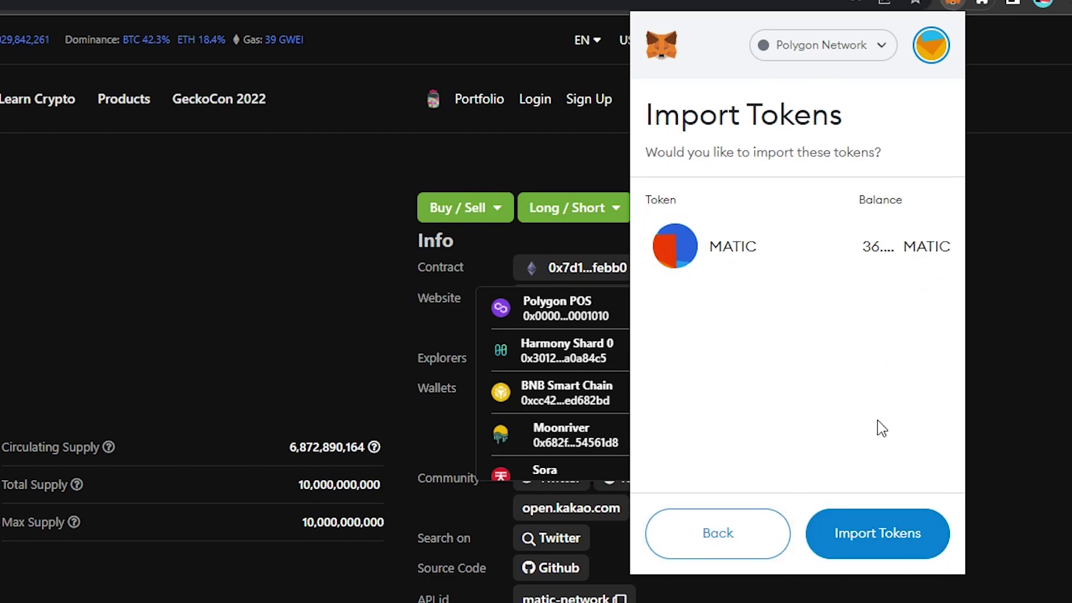
pyautogui.click(900, 550)
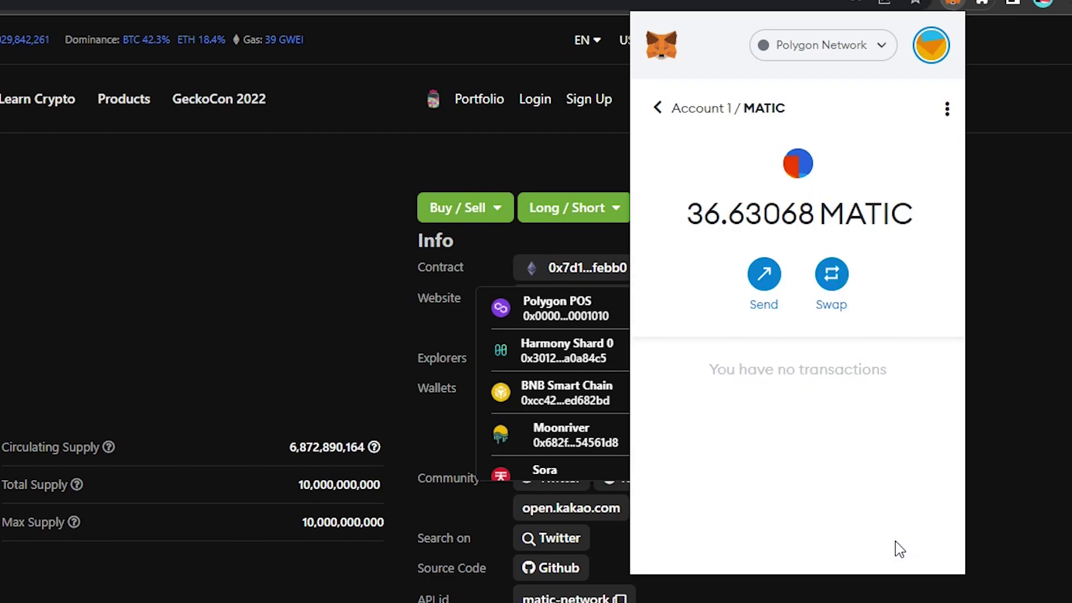
pyautogui.click(676, 109)
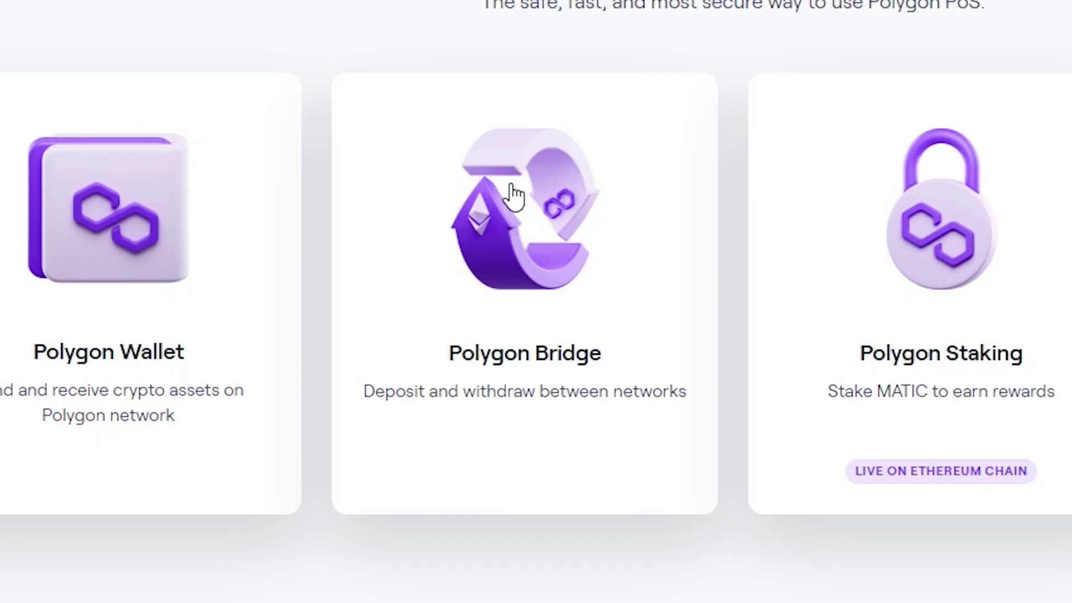
# On the bridge's Withdraw tab, select NFT Worlds (WRLD) from the managed token list and enter 300.
pyautogui.click(512, 247)
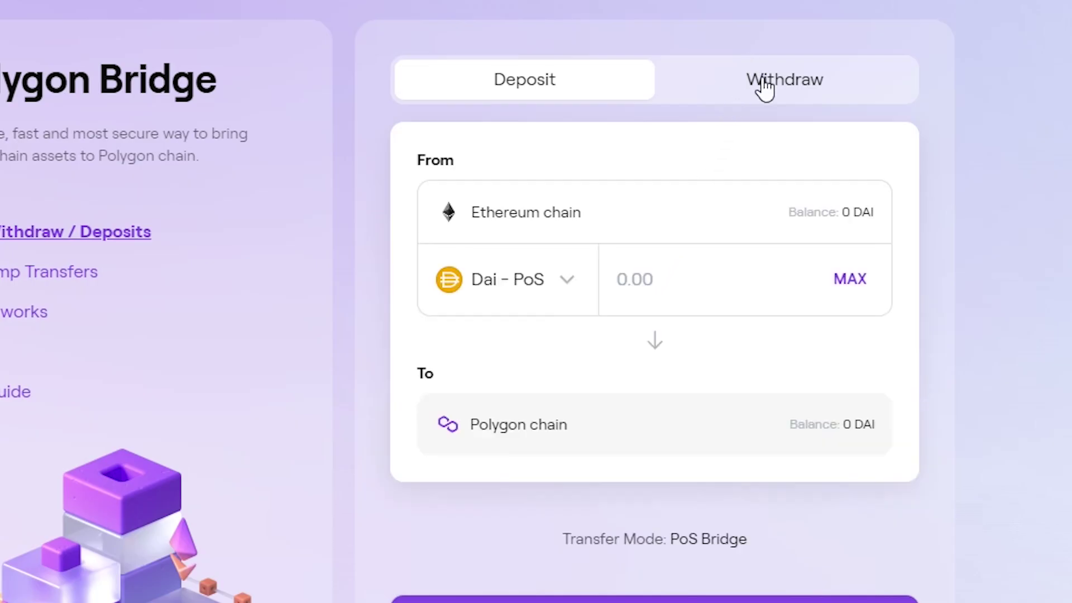
pyautogui.click(774, 151)
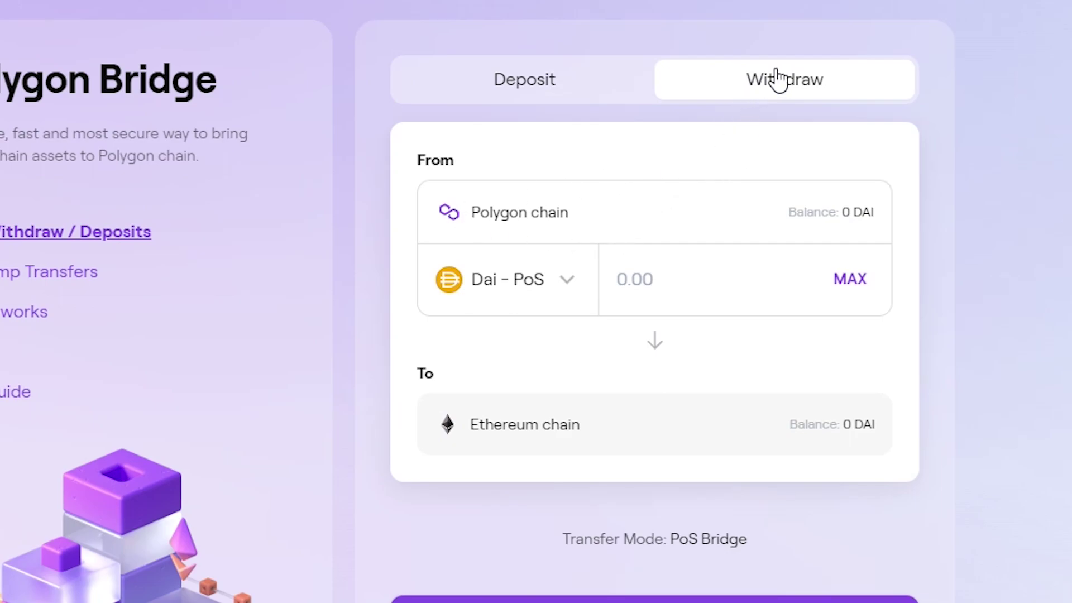
pyautogui.click(507, 279)
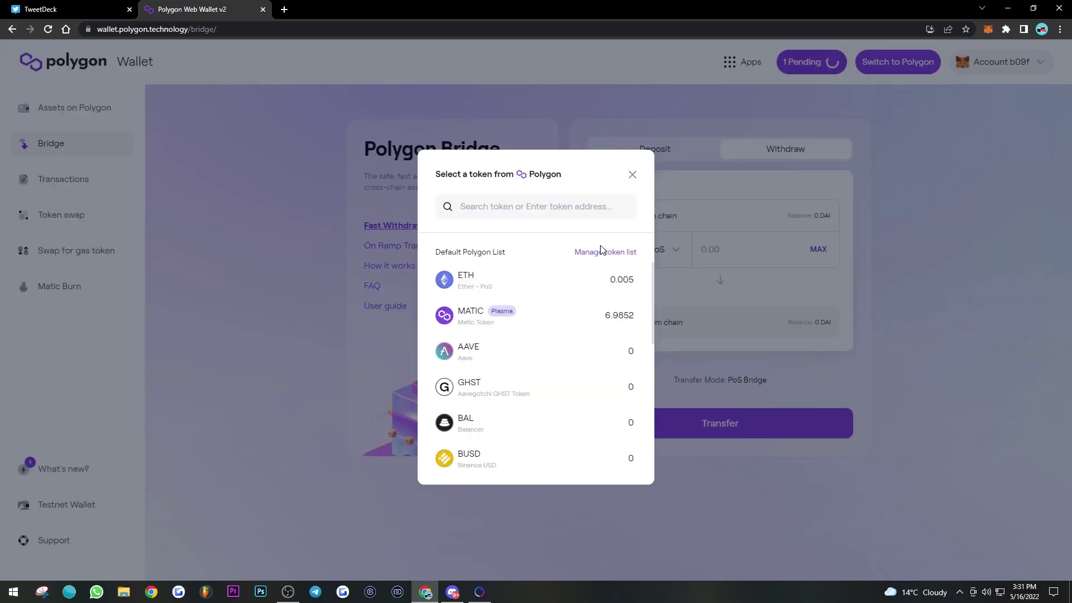
pyautogui.click(503, 205)
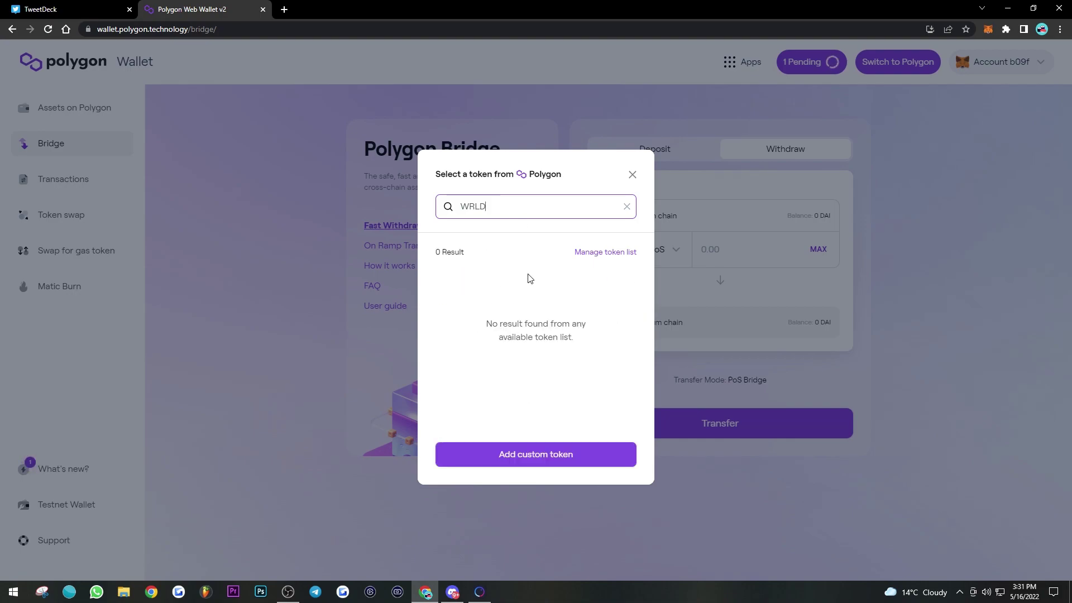
pyautogui.click(595, 251)
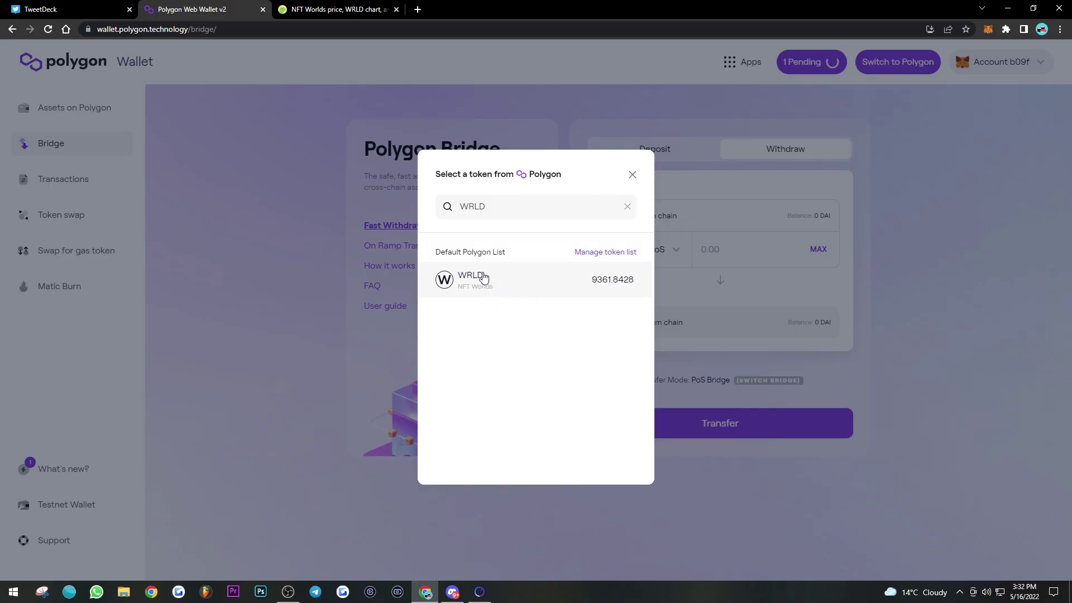
pyautogui.click(480, 285)
pyautogui.moveTo(747, 250); pyautogui.dragTo(692, 252)
pyautogui.write('300')
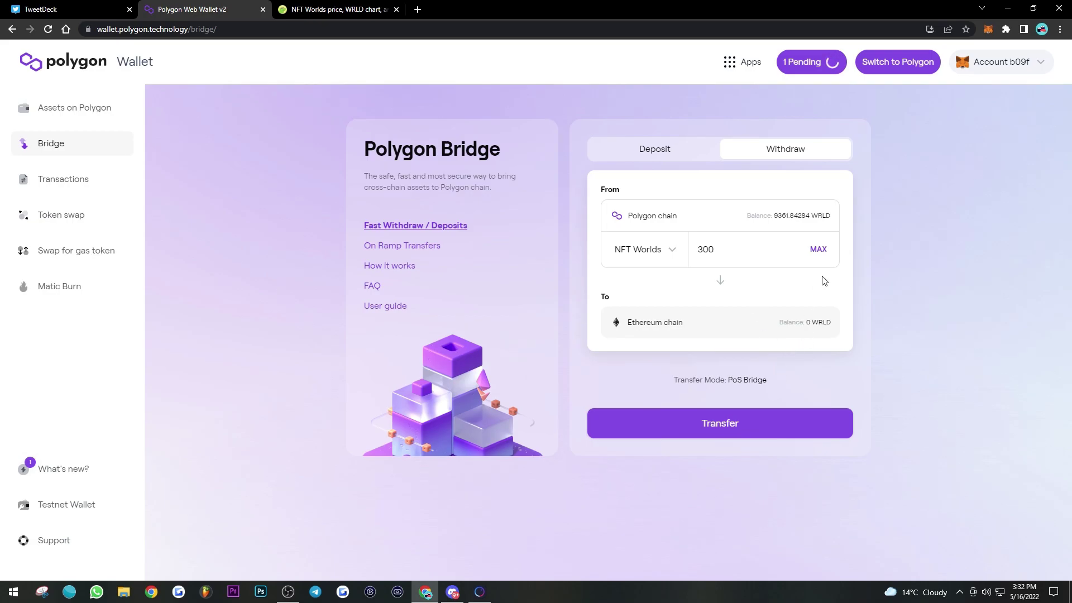
# Start the 300 WRLD transfer and continue through the Important, Transfer Overview and Confirm Transfer dialogs.
pyautogui.click(749, 429)
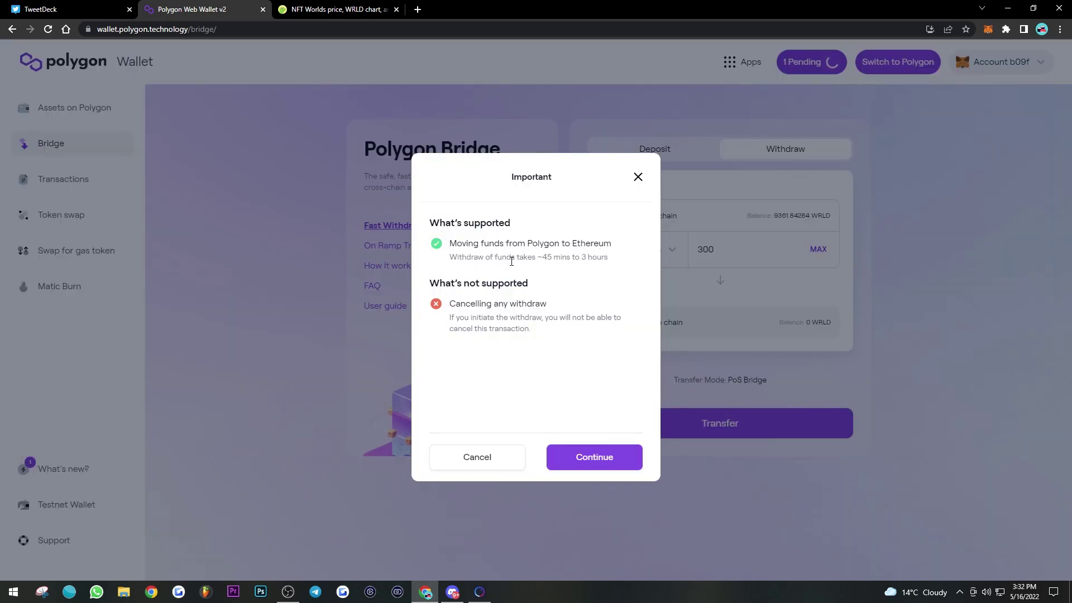
pyautogui.click(606, 467)
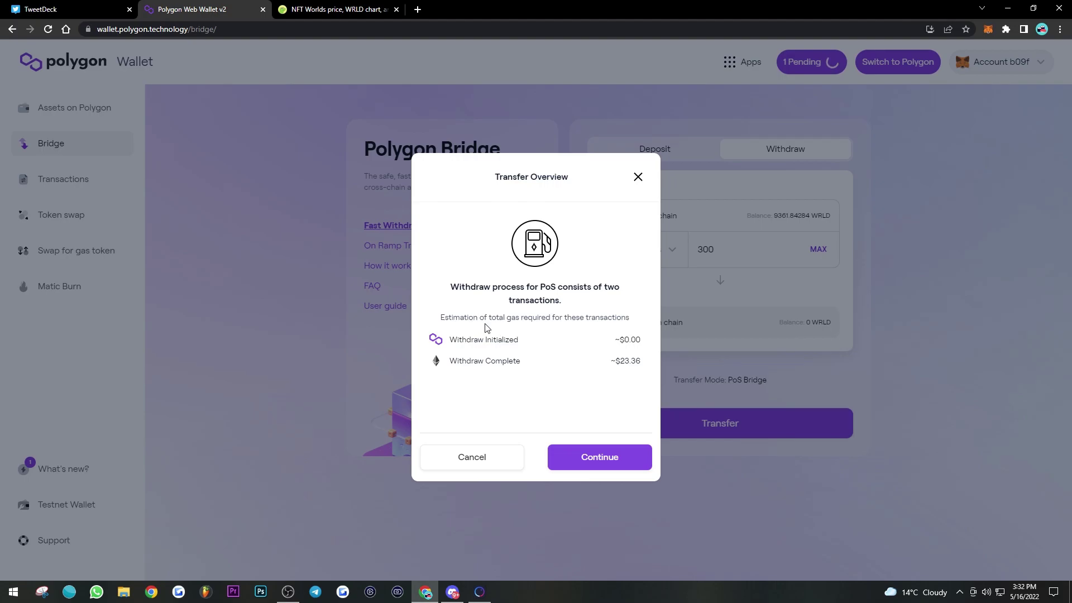
pyautogui.click(626, 463)
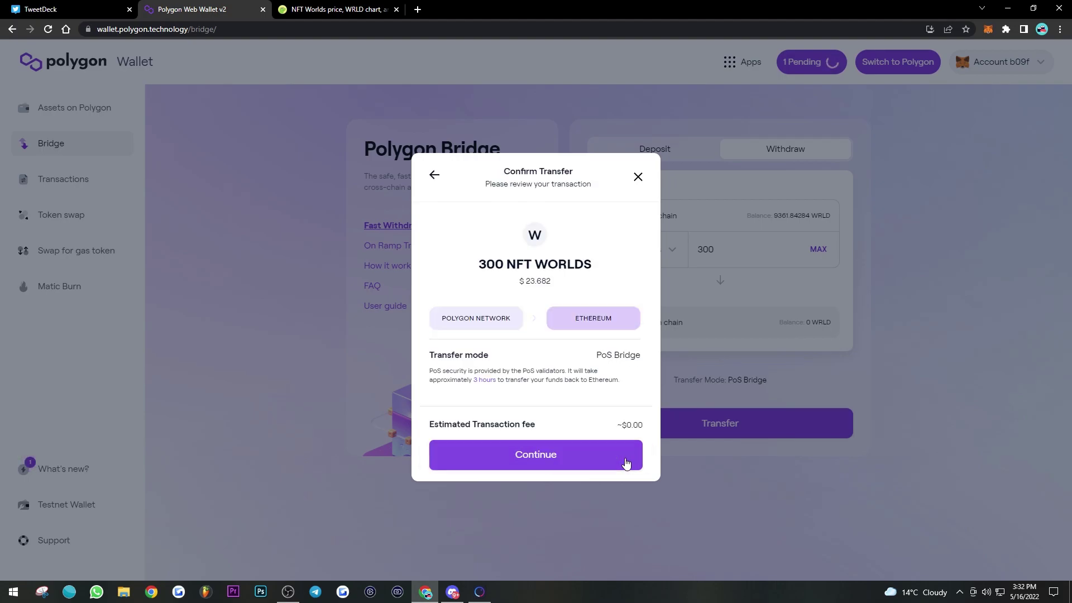
pyautogui.click(584, 458)
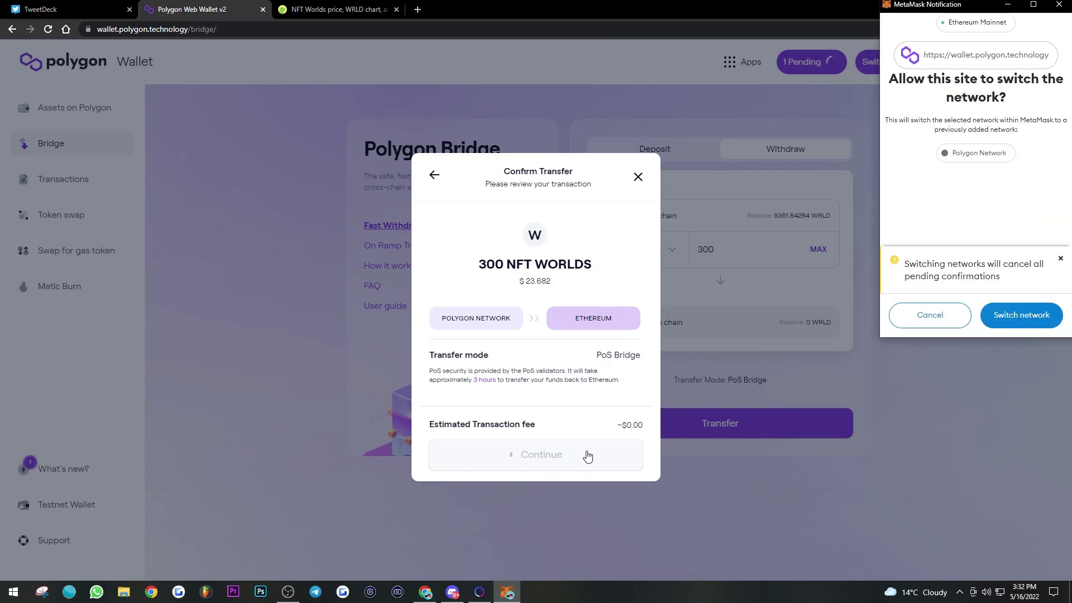
# Switch MetaMask to Polygon Network and confirm the withdraw transaction.
pyautogui.click(1021, 316)
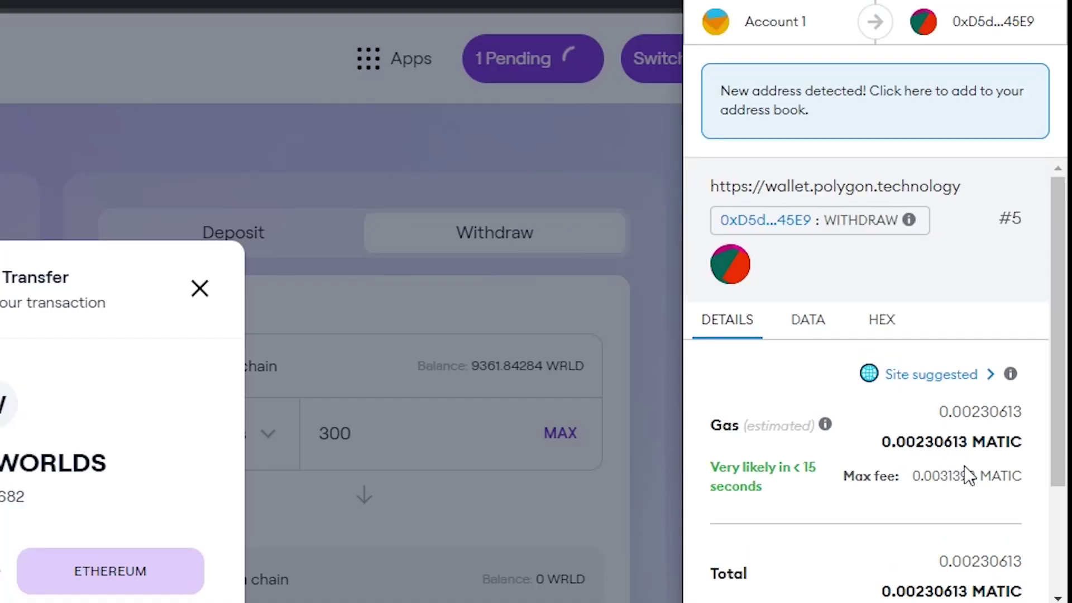
pyautogui.scroll(-3, 946, 453)
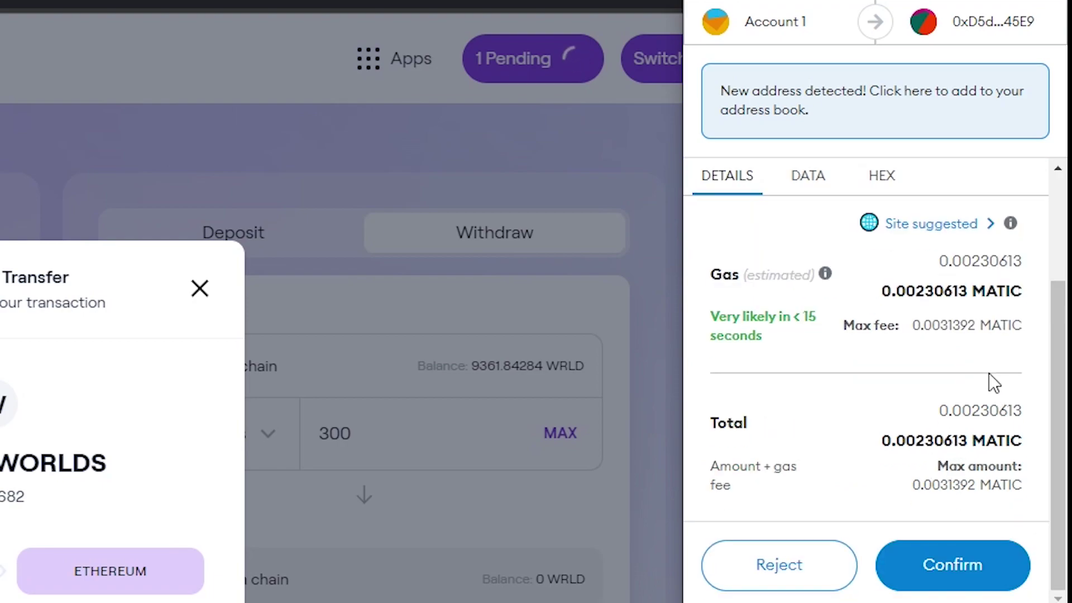
pyautogui.click(944, 568)
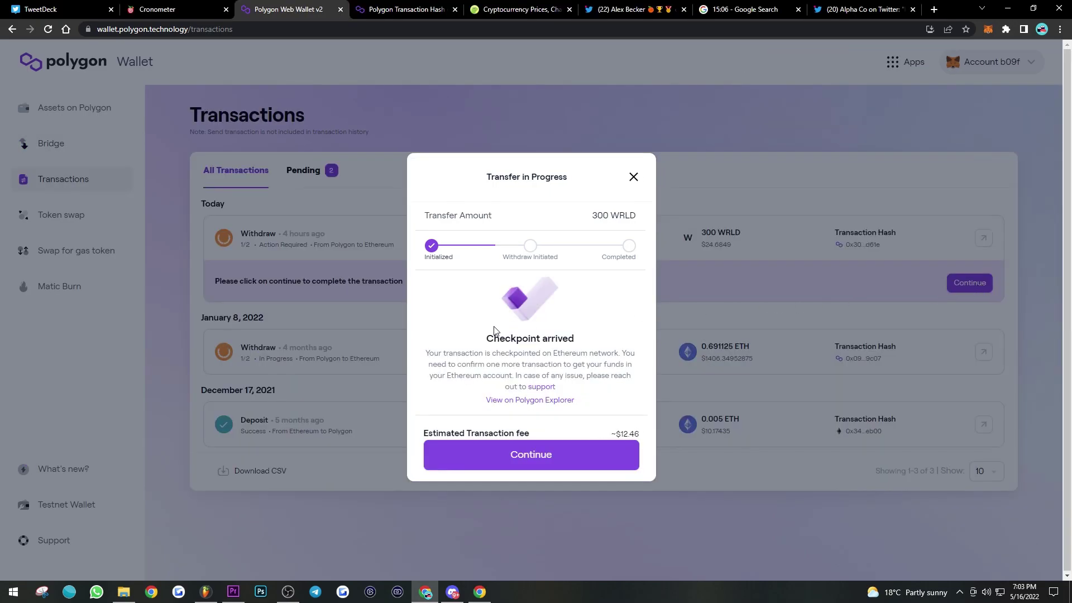
# Begin the second withdrawal transaction and switch MetaMask to Ethereum Mainnet.
pyautogui.click(491, 462)
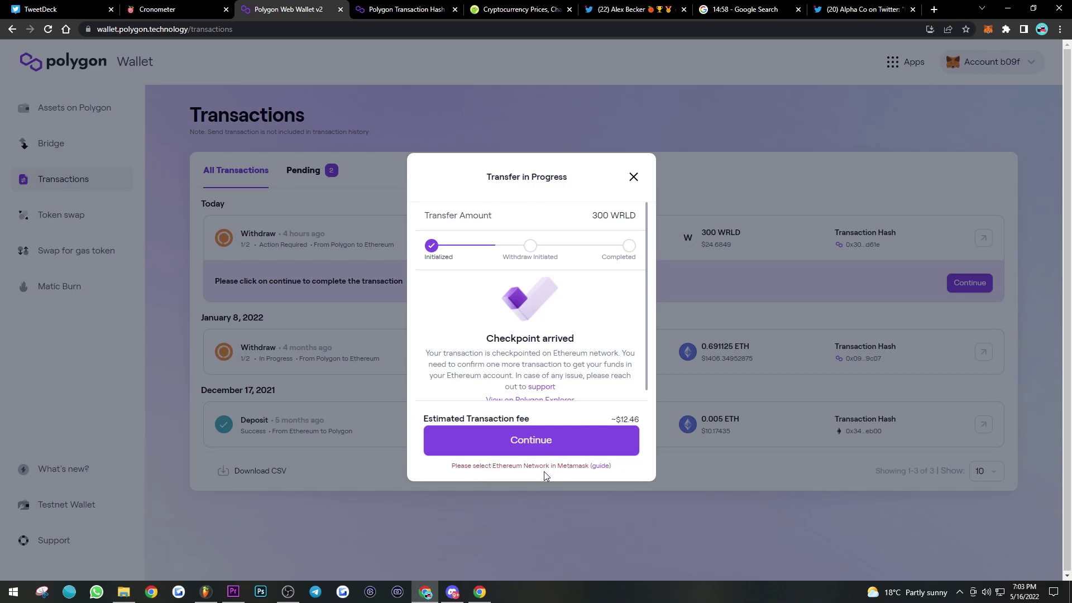
pyautogui.click(987, 35)
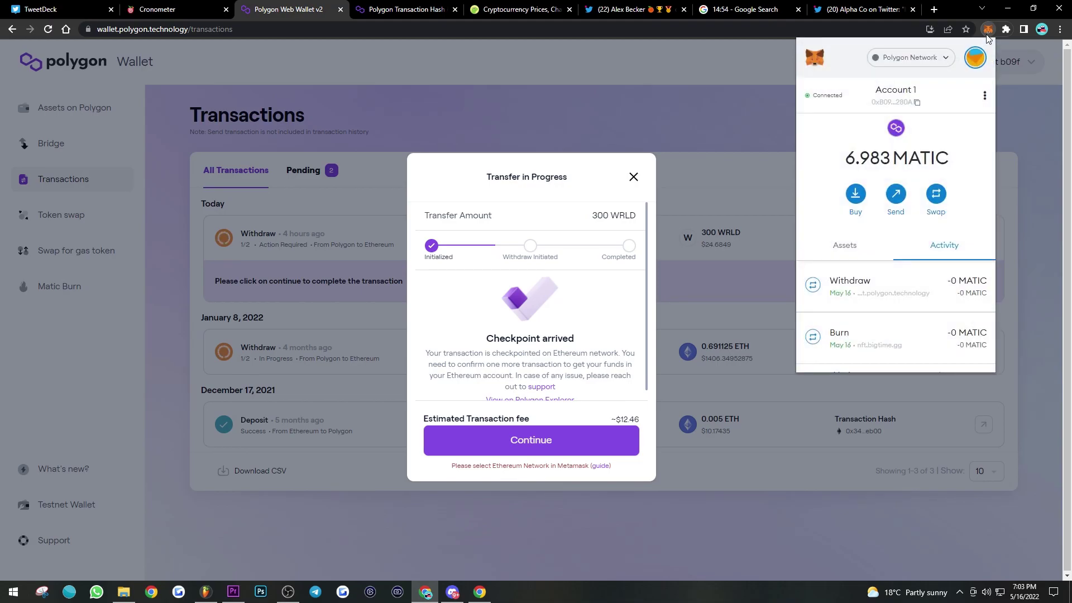
pyautogui.click(939, 63)
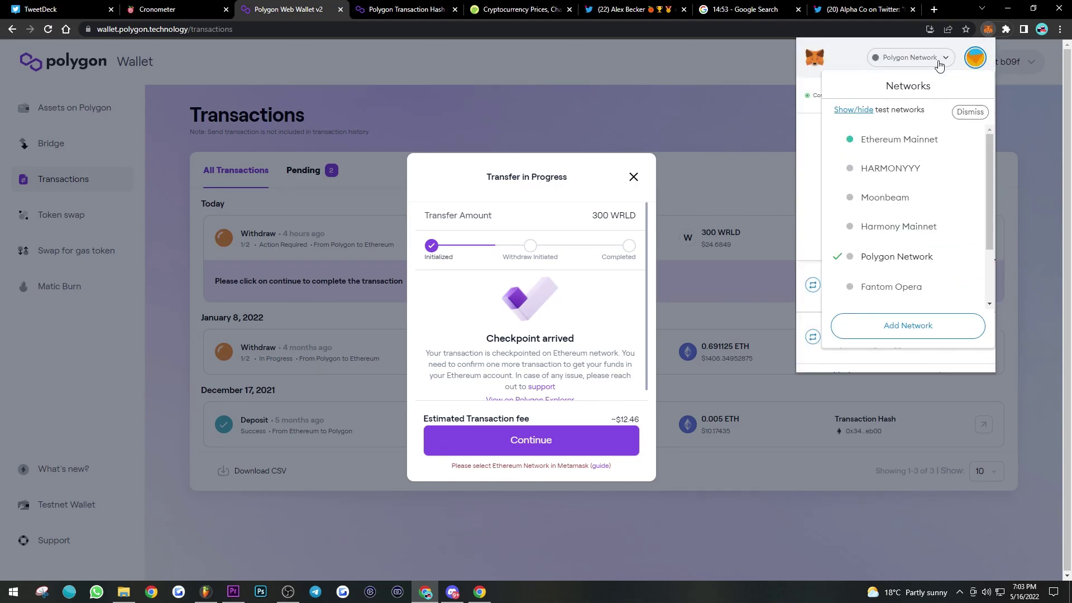
pyautogui.click(882, 147)
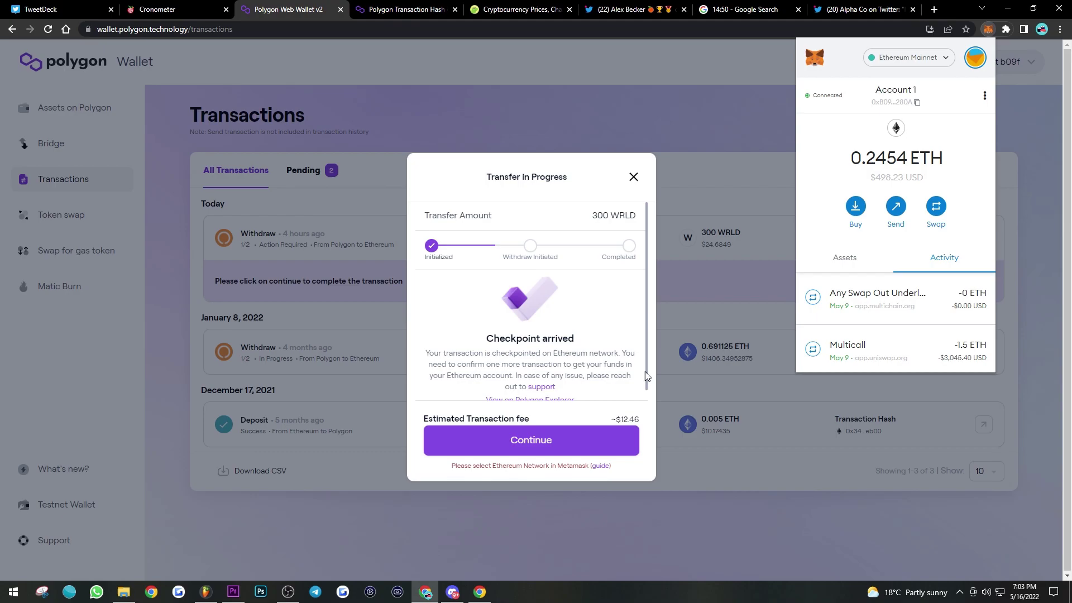
# Continue and confirm the exit transaction on Ethereum in MetaMask.
pyautogui.click(557, 442)
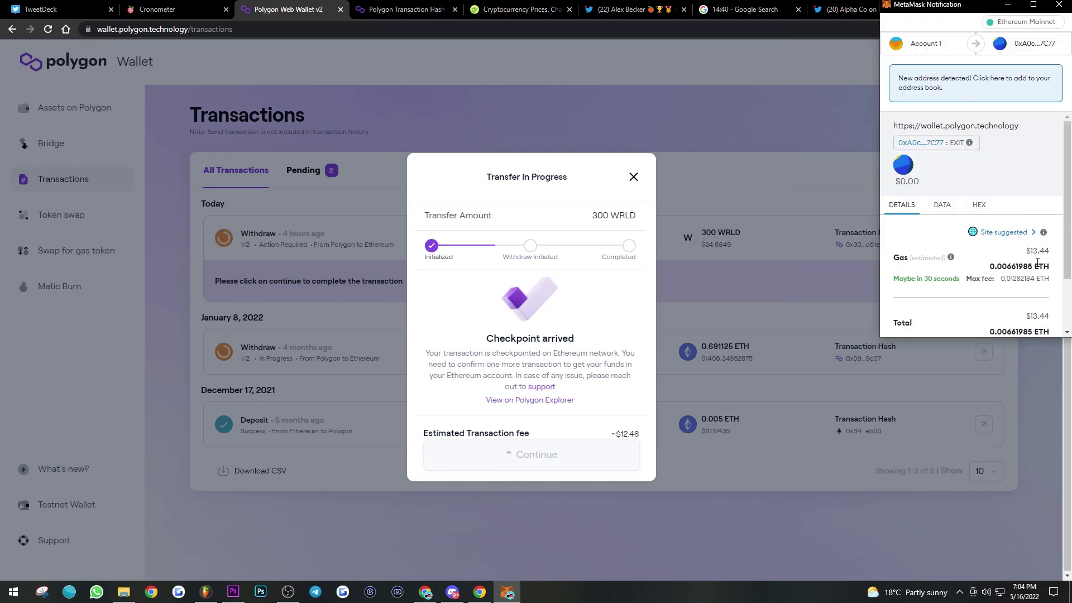
pyautogui.scroll(-5, 1028, 252)
pyautogui.click(980, 314)
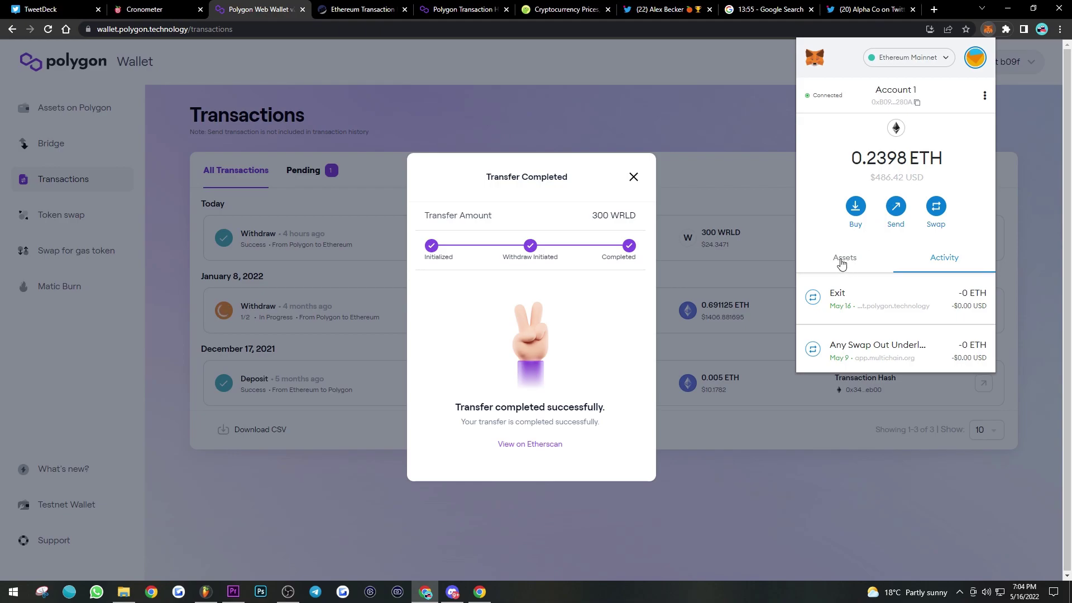
# Copy the WRLD contract address from CoinGecko.
pyautogui.click(840, 258)
pyautogui.scroll(-3, 940, 288)
pyautogui.scroll(-10, 940, 288)
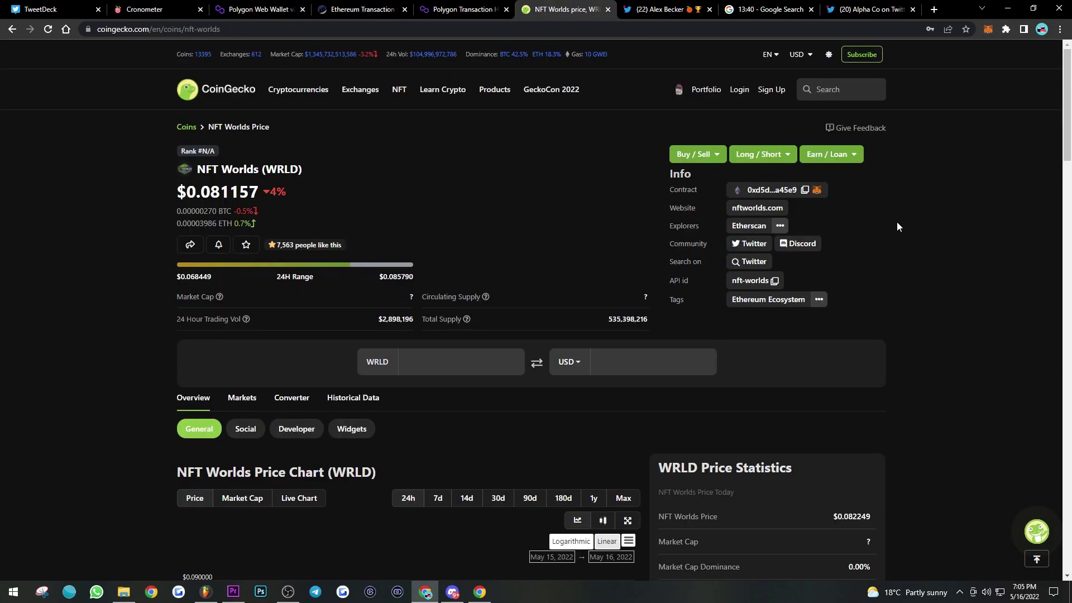
pyautogui.click(805, 190)
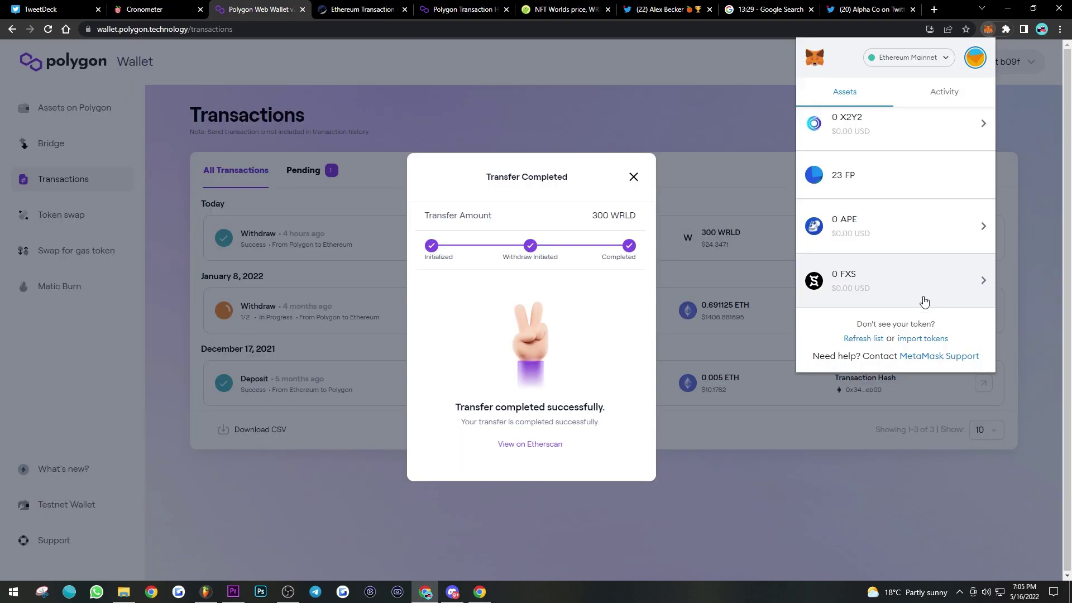
# Import WRLD into MetaMask as a custom token using the pasted contract address.
pyautogui.click(919, 338)
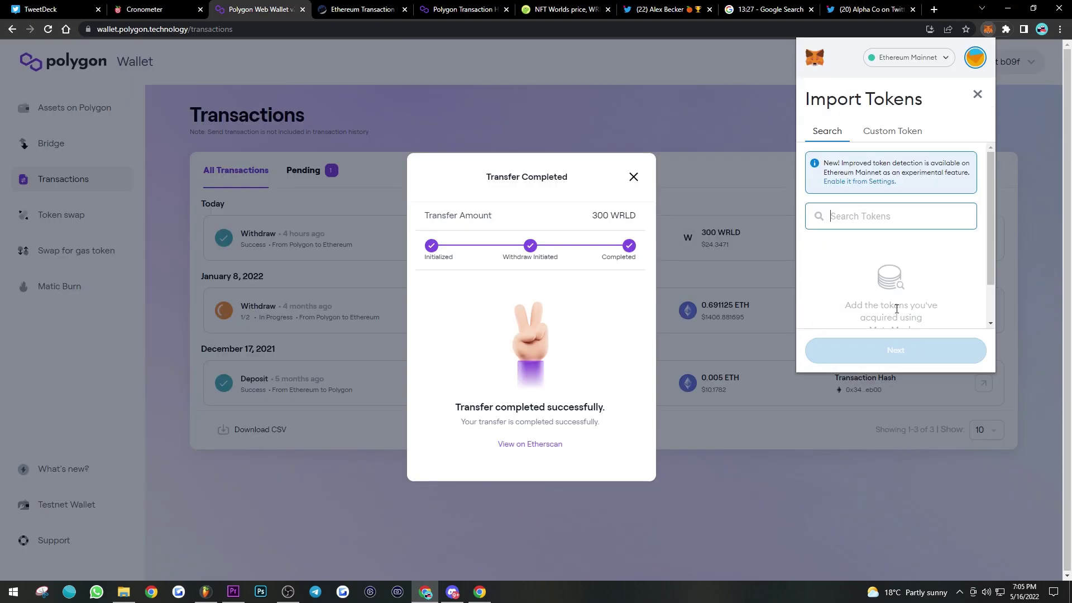
pyautogui.click(892, 130)
pyautogui.click(855, 233)
pyautogui.hotkey('ctrl', 'v')
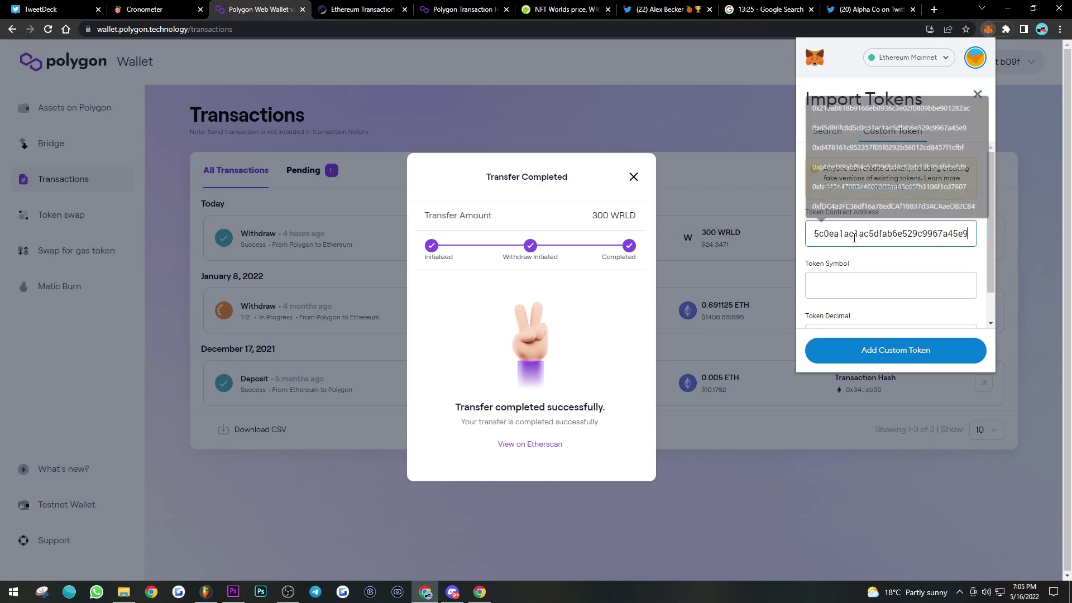
pyautogui.click(902, 357)
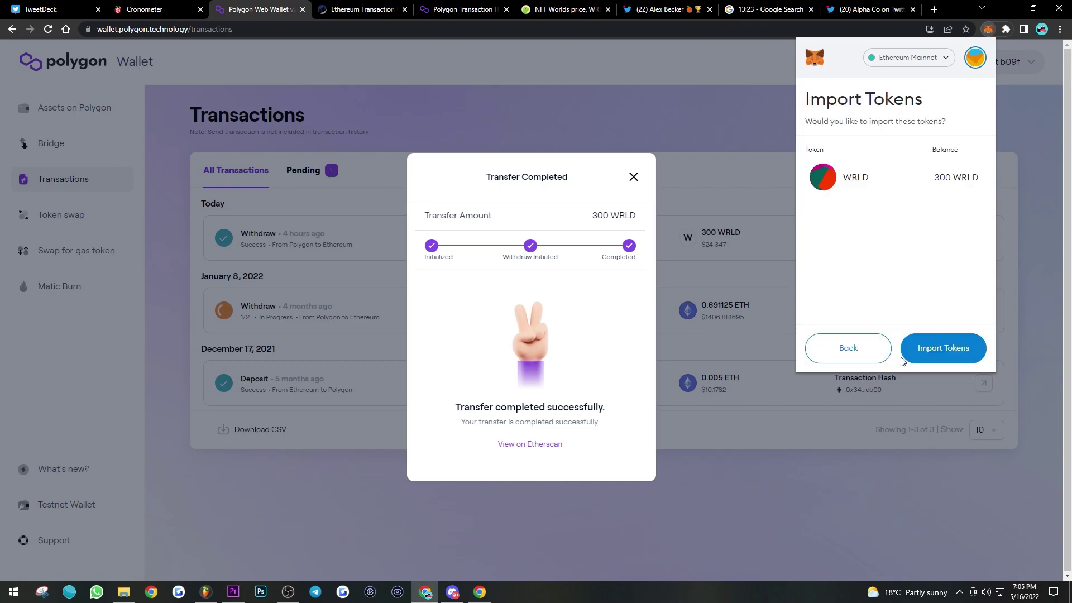
pyautogui.click(942, 348)
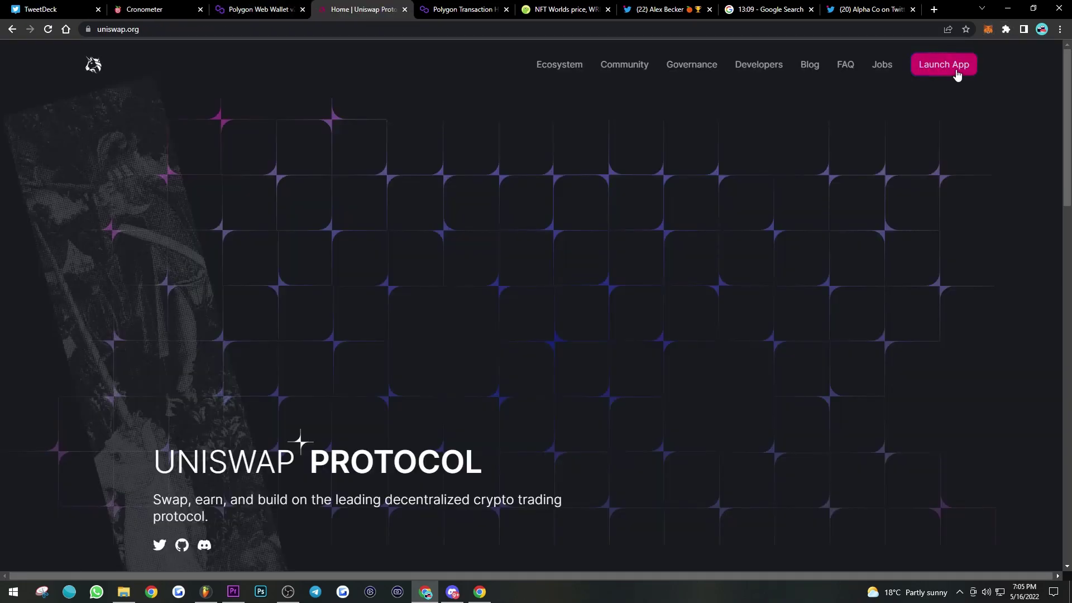
# In Uniswap, set up a swap buying 300 WRLD with ETH.
pyautogui.click(956, 70)
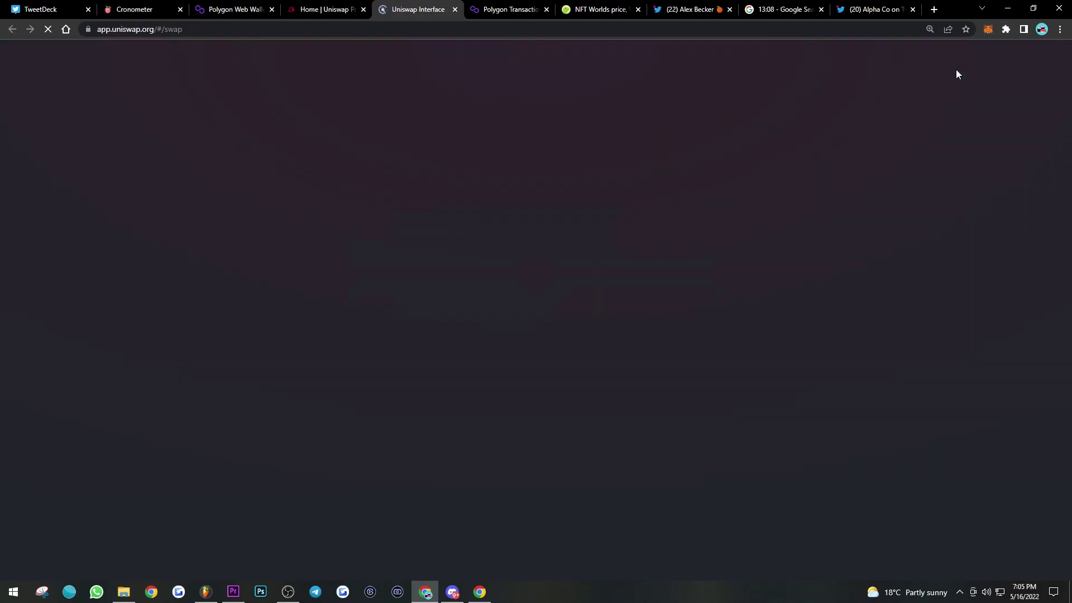
pyautogui.click(714, 240)
pyautogui.write('wrld')
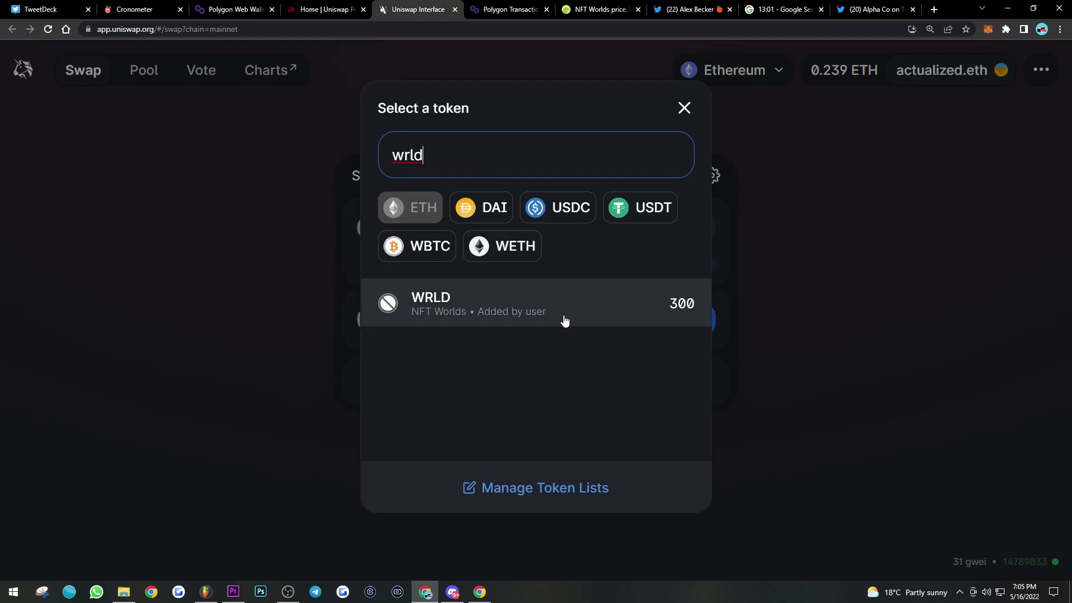
pyautogui.click(564, 318)
pyautogui.click(698, 316)
pyautogui.write('eth')
pyautogui.click(491, 304)
pyautogui.click(697, 264)
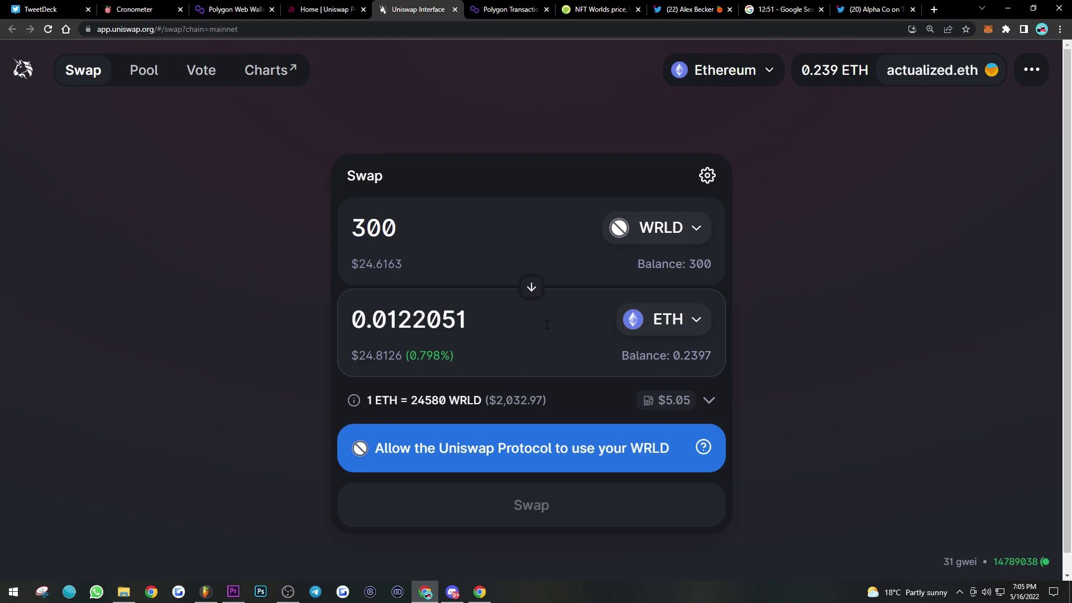
pyautogui.click(531, 287)
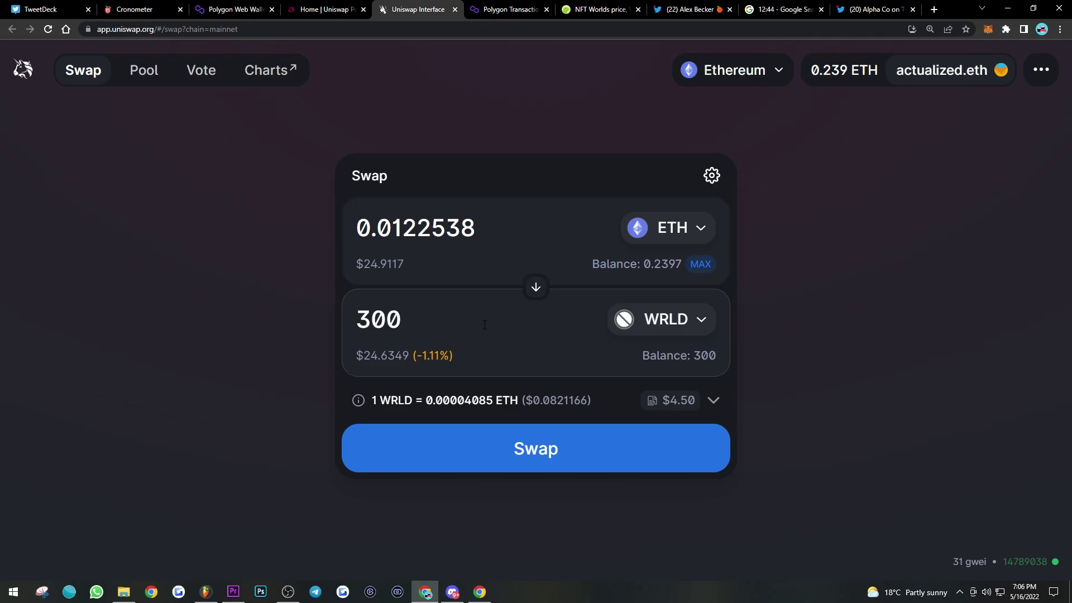
# Confirm the swap of 0.0122539 ETH for 300 WRLD and approve it in MetaMask.
pyautogui.click(566, 446)
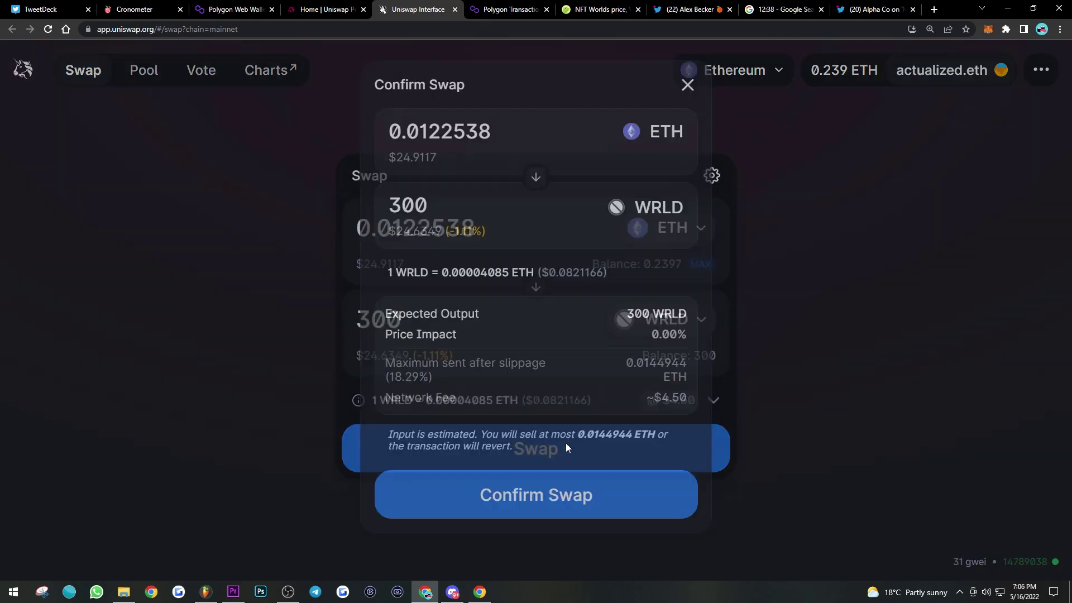
pyautogui.click(534, 510)
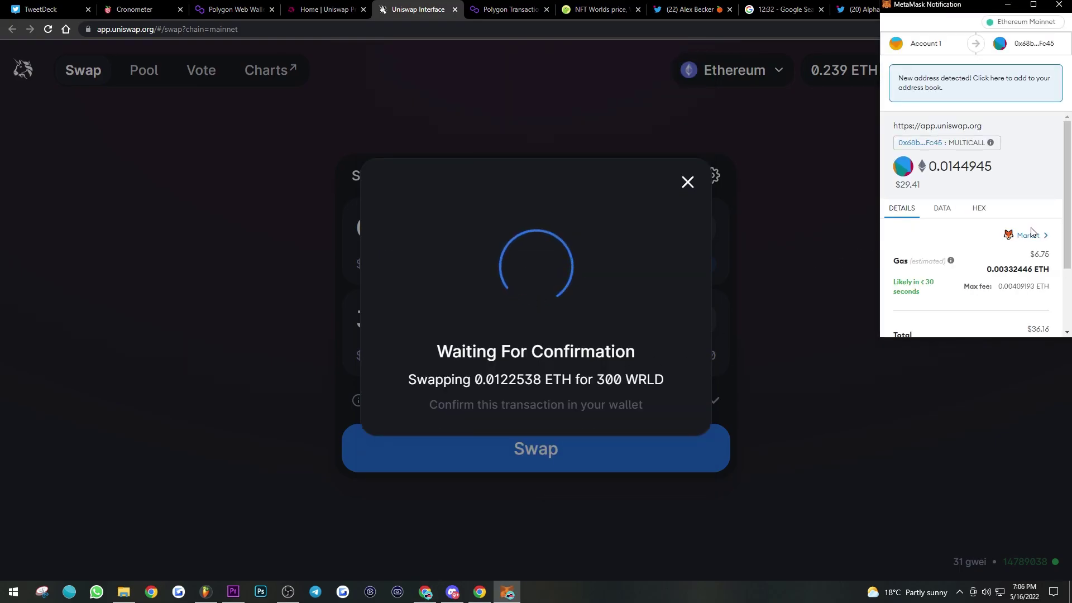
pyautogui.scroll(-5, 1002, 284)
pyautogui.click(1013, 317)
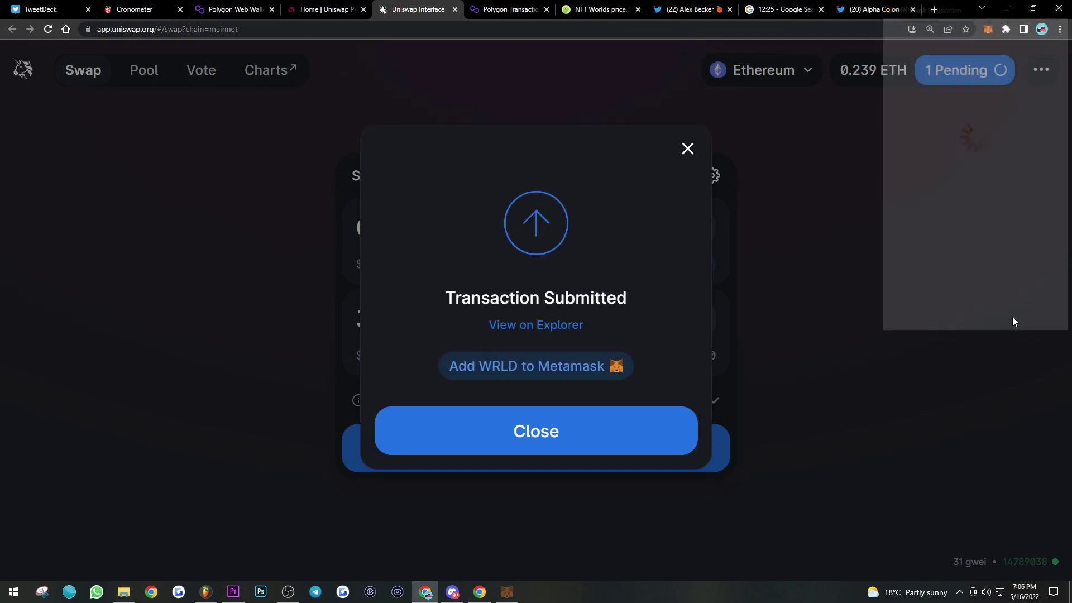
pyautogui.click(584, 445)
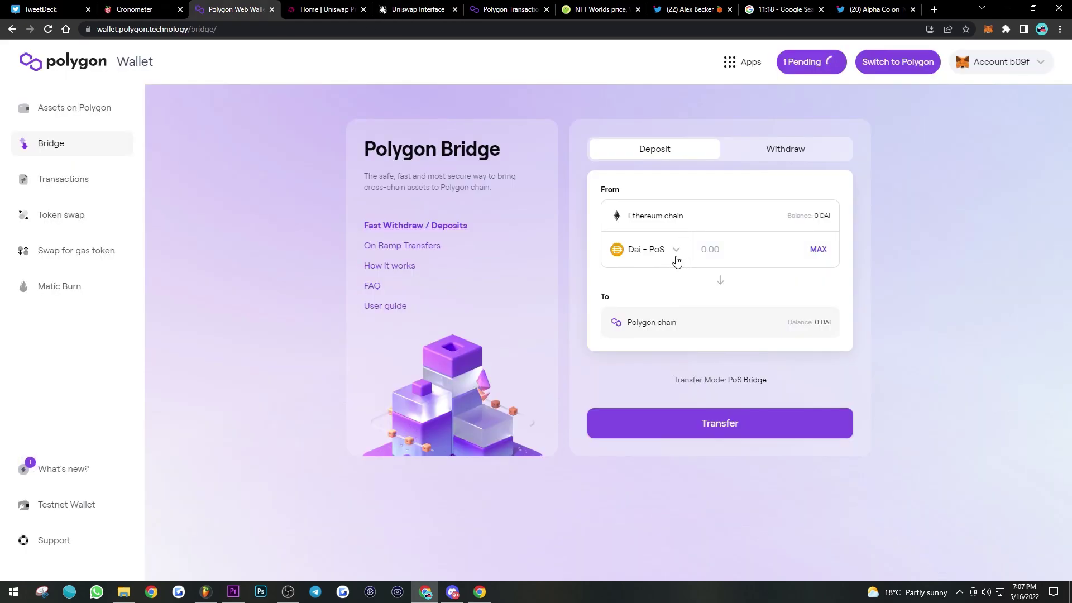
# Select NFT Worlds on the Deposit form and fill in the maximum 600 WRLD.
pyautogui.click(668, 259)
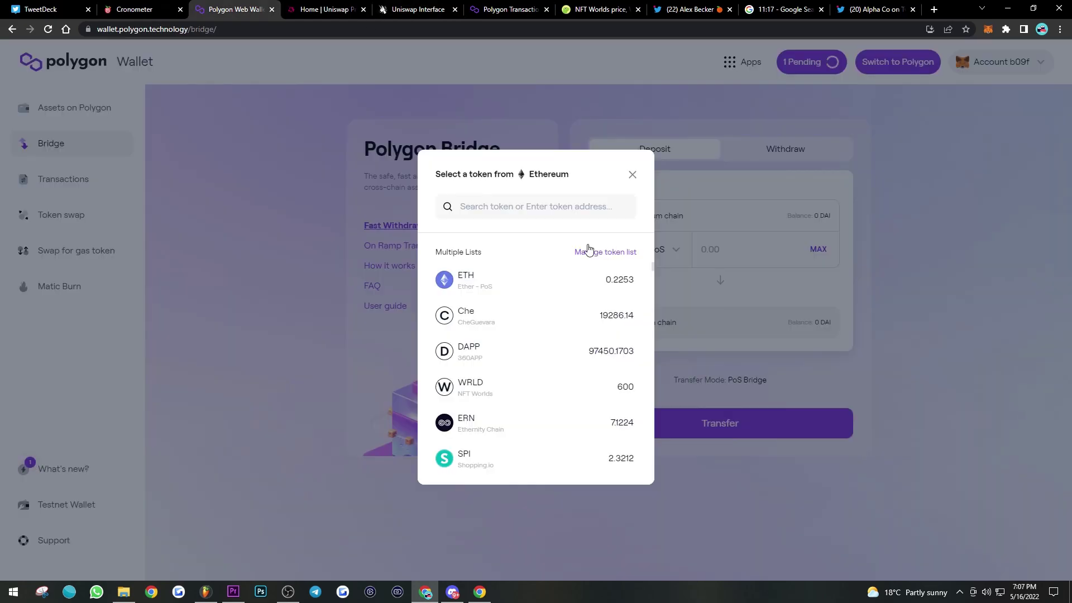
pyautogui.click(509, 202)
pyautogui.write('wrld')
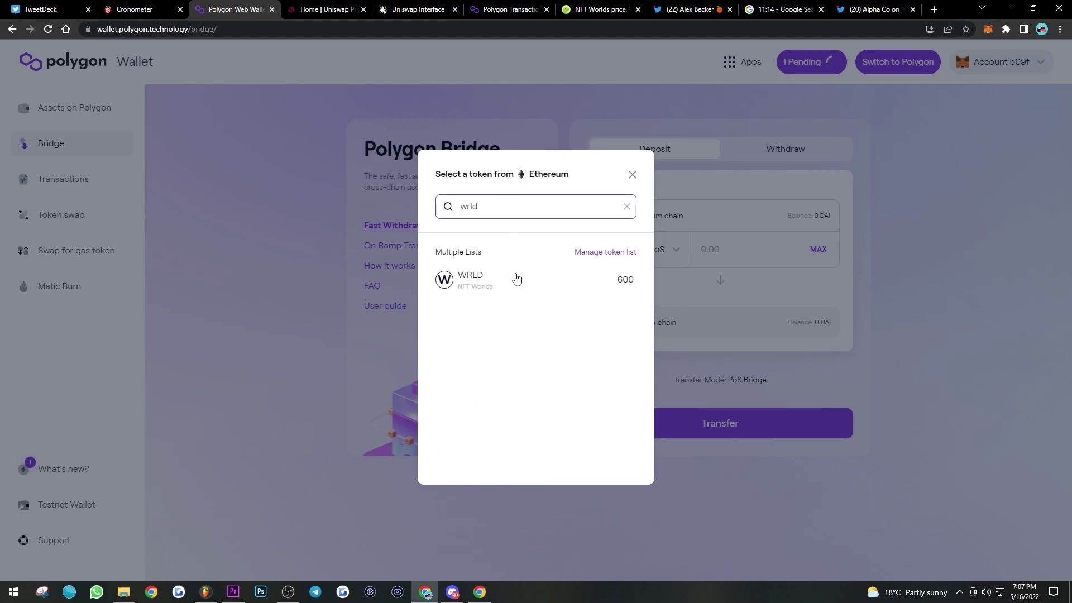
pyautogui.click(607, 287)
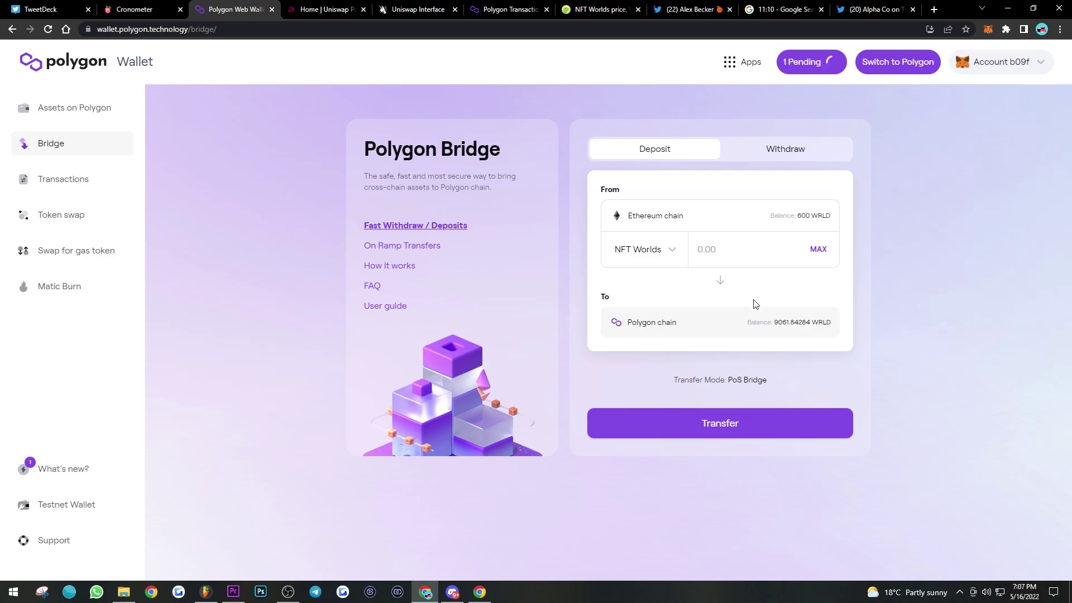
pyautogui.click(821, 251)
# Start the transfer, pass the notice and gas dialogs, and approve WRLD spending in MetaMask.
pyautogui.click(675, 424)
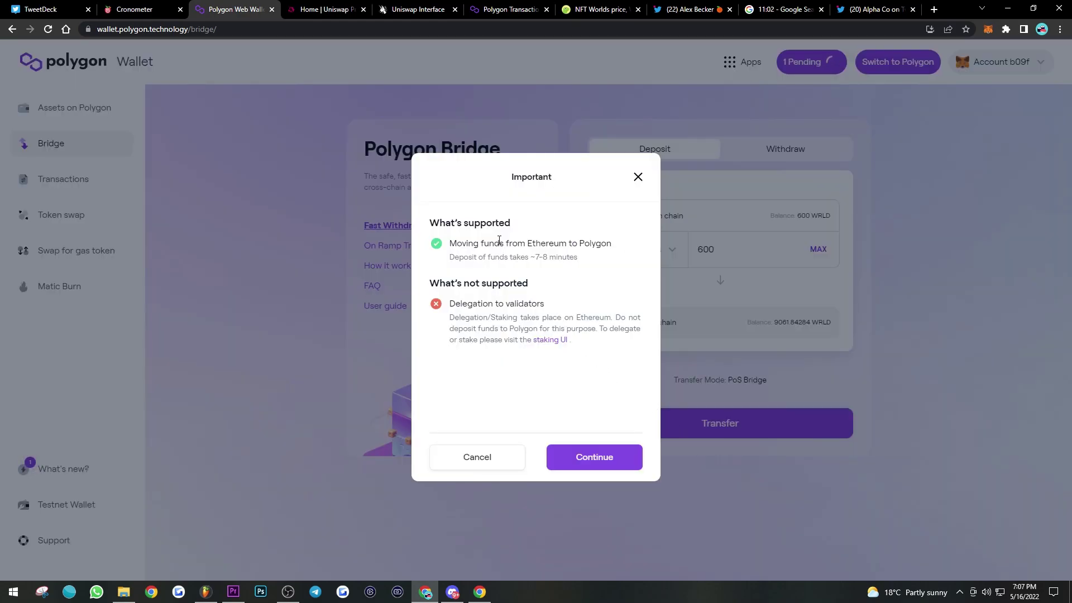
pyautogui.click(590, 460)
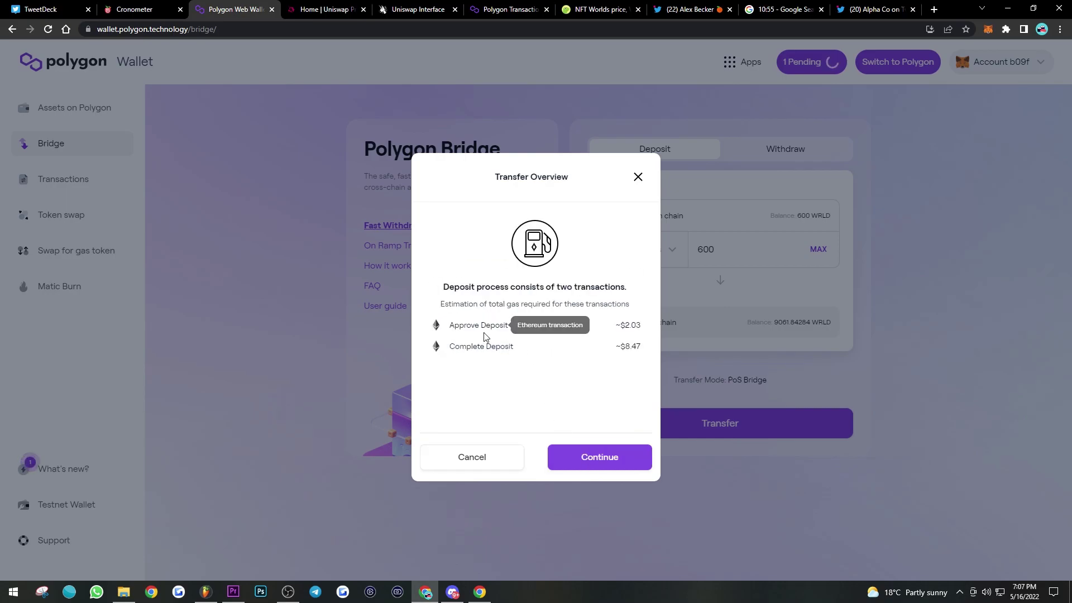
pyautogui.click(586, 461)
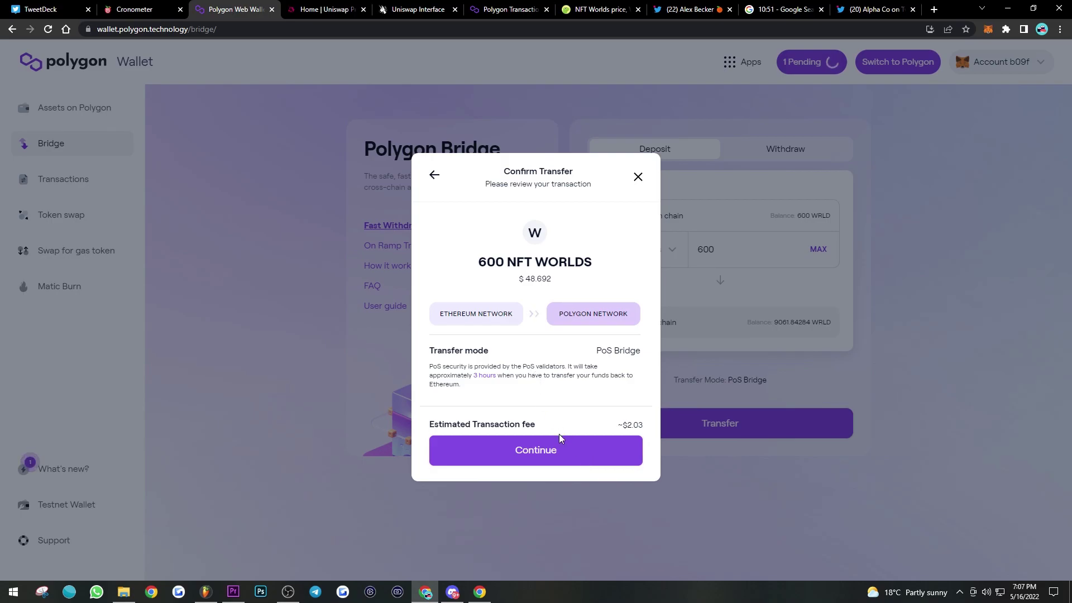
pyautogui.click(561, 456)
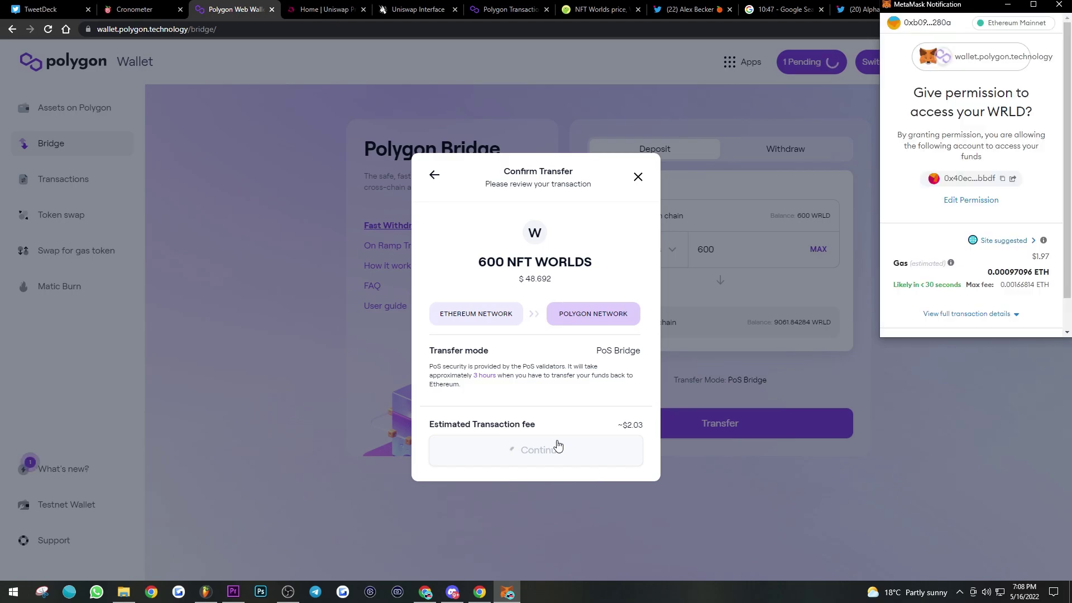
pyautogui.scroll(-1, 976, 265)
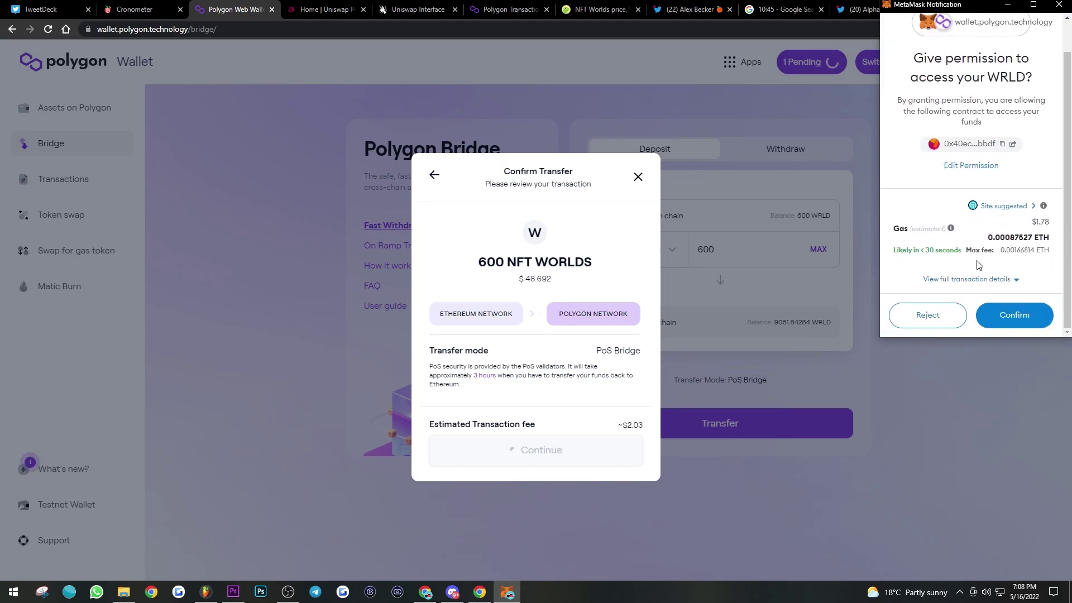
pyautogui.click(1025, 317)
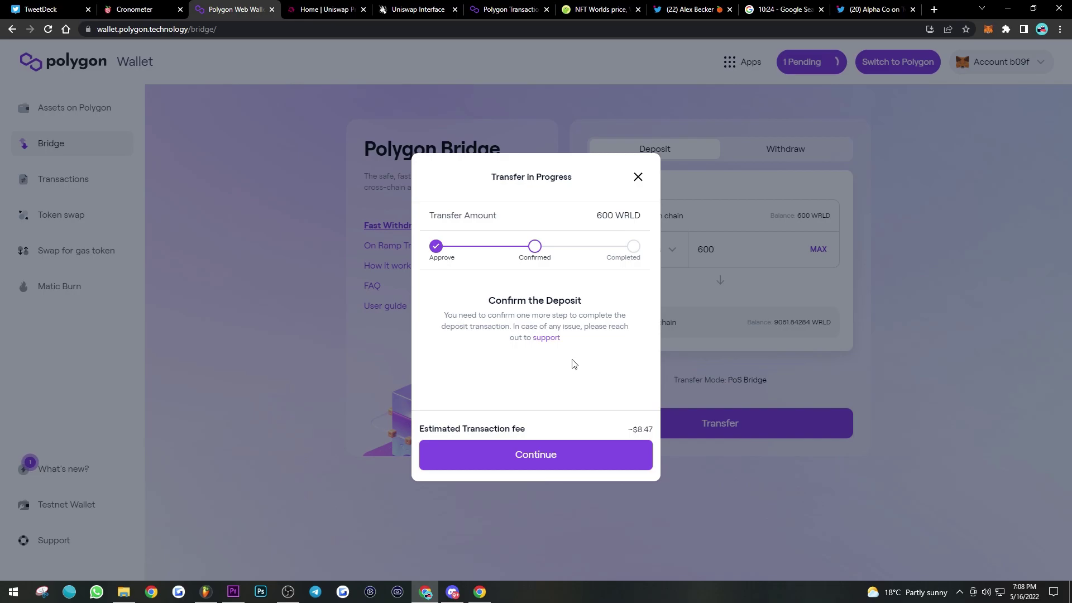
# Continue past Confirm the Deposit and confirm the 600 WRLD deposit transaction in MetaMask.
pyautogui.click(577, 460)
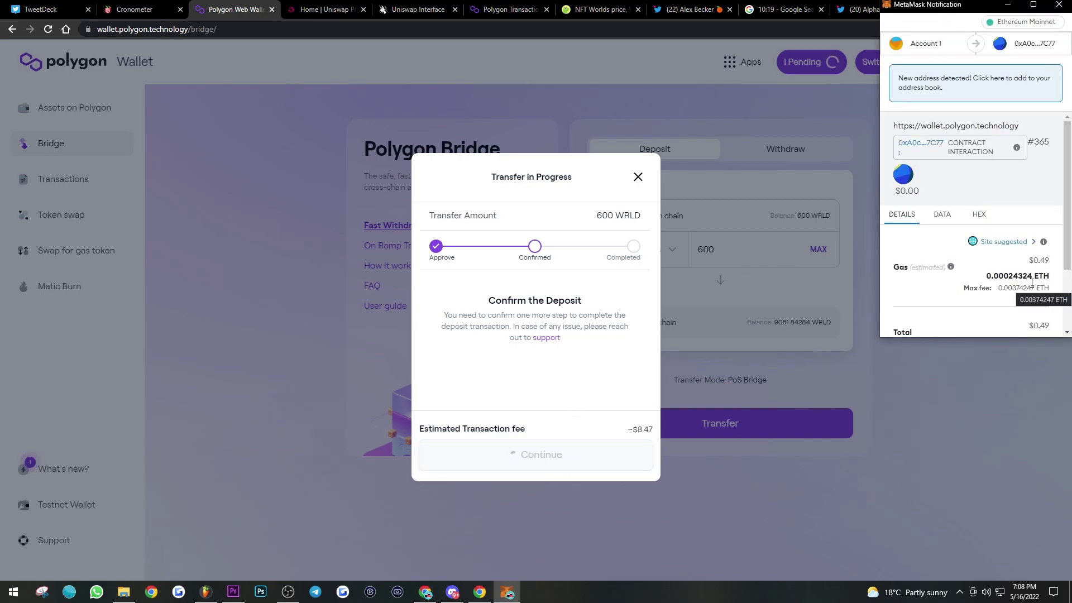
pyautogui.scroll(-1, 1042, 279)
pyautogui.scroll(-1, 1042, 279)
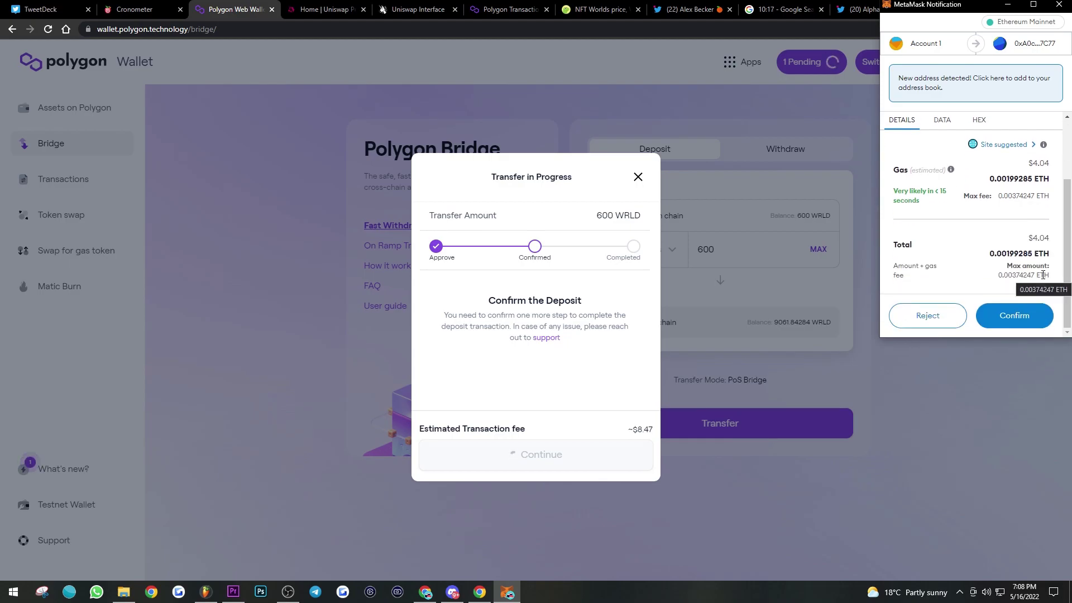
pyautogui.click(1026, 323)
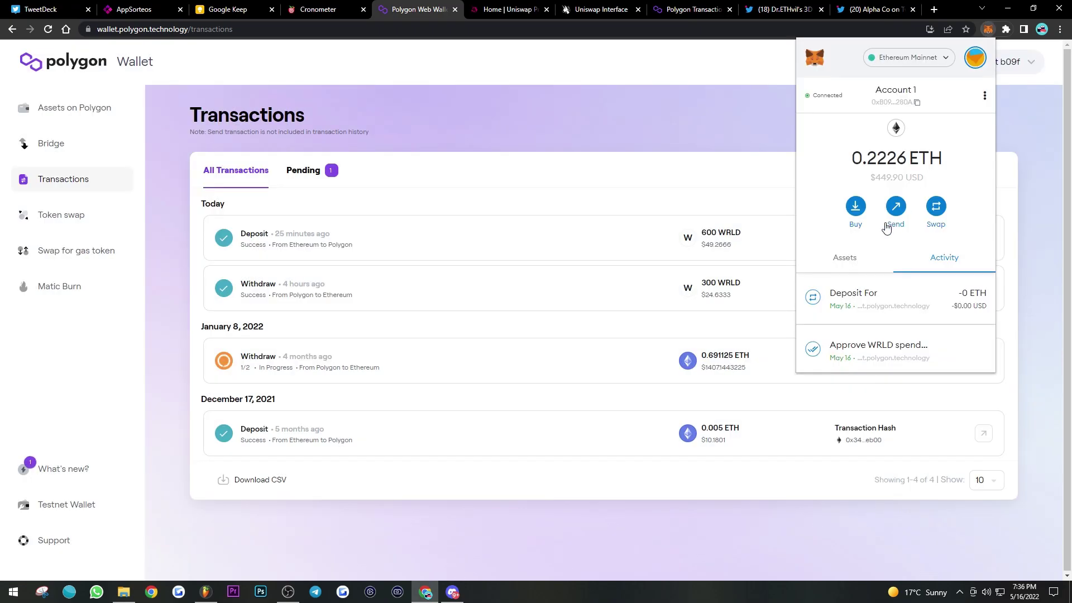
# Check the MetaMask assets on Ethereum Mainnet (0 WRLD), then switch to Polygon Network.
pyautogui.scroll(-3, 876, 223)
pyautogui.scroll(3, 859, 226)
pyautogui.click(856, 229)
pyautogui.click(862, 206)
pyautogui.scroll(-5, 909, 220)
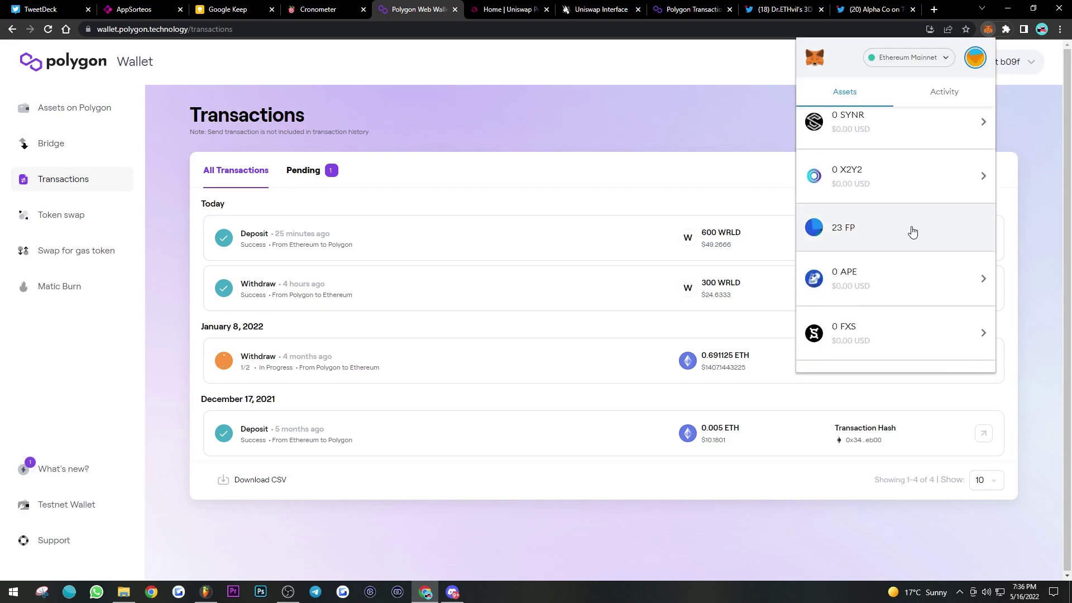
pyautogui.scroll(-3, 922, 266)
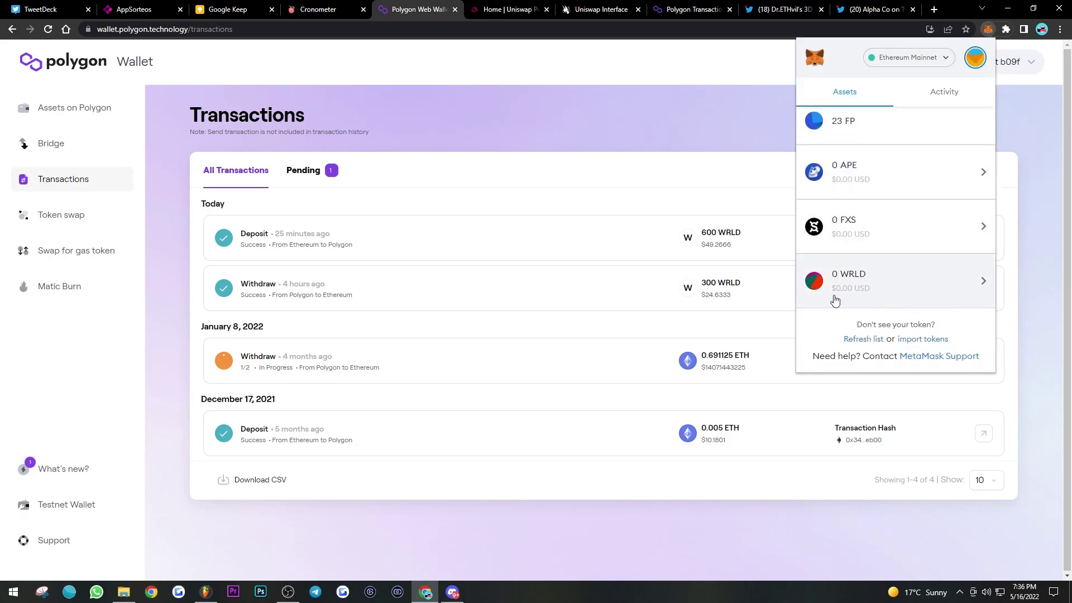
pyautogui.click(908, 57)
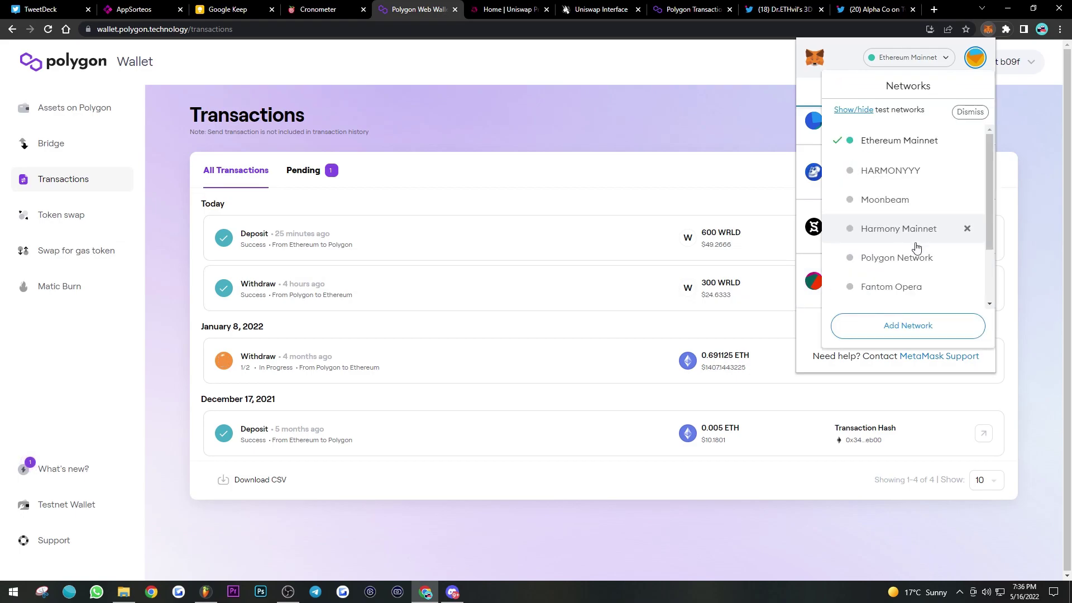
pyautogui.click(914, 260)
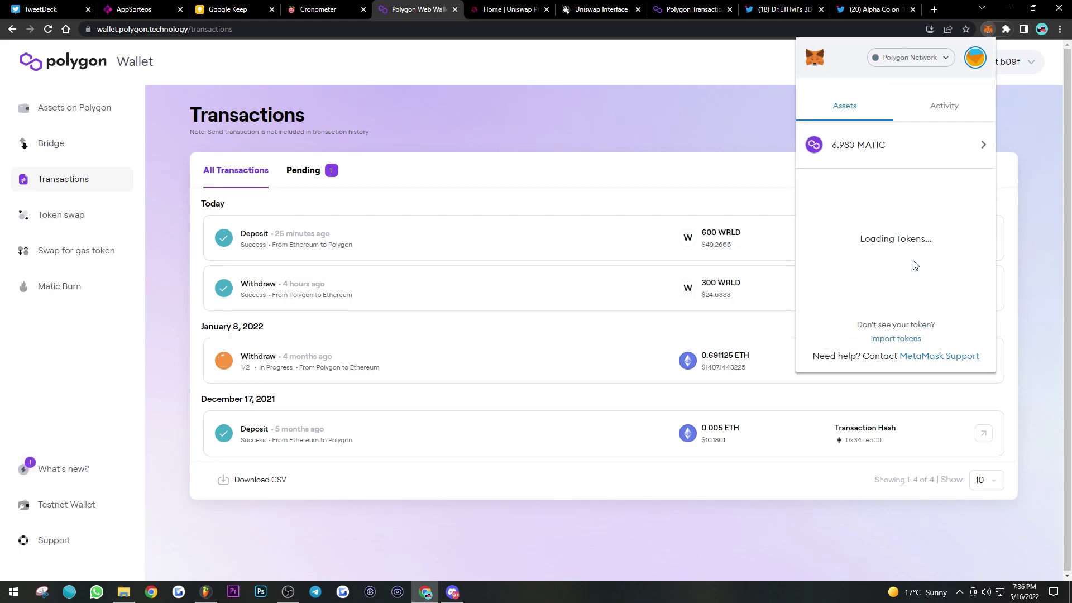